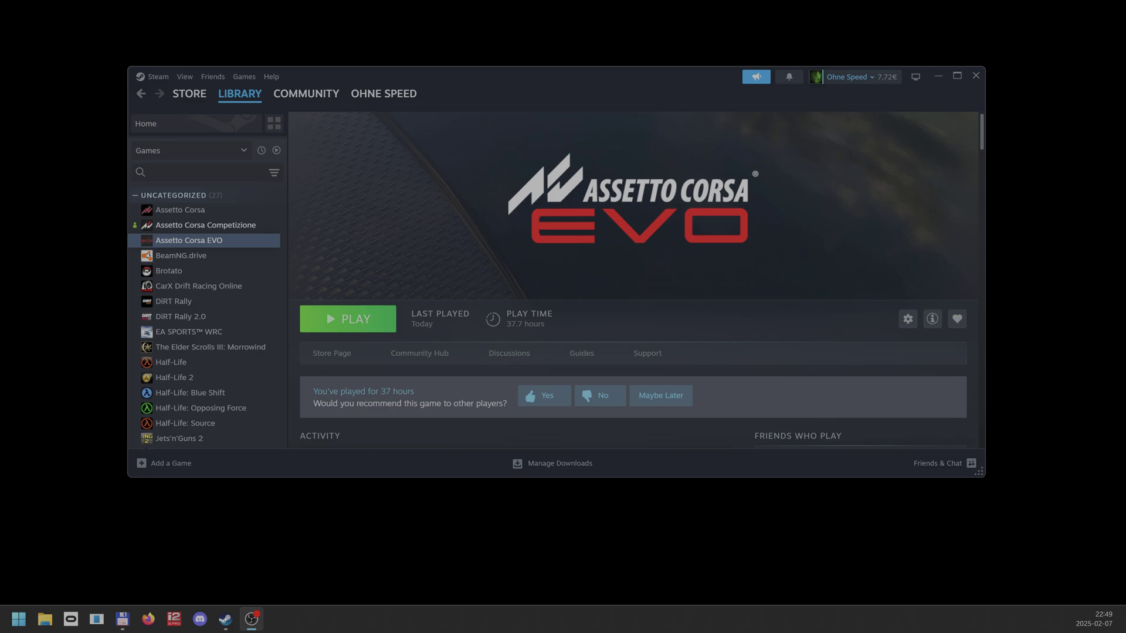
Launch Assetto Corsa EVO, set Show expert settings to Yes and lower Menu distance to 0.63m.
{"action": "left_click", "coordinate": [384, 319]}
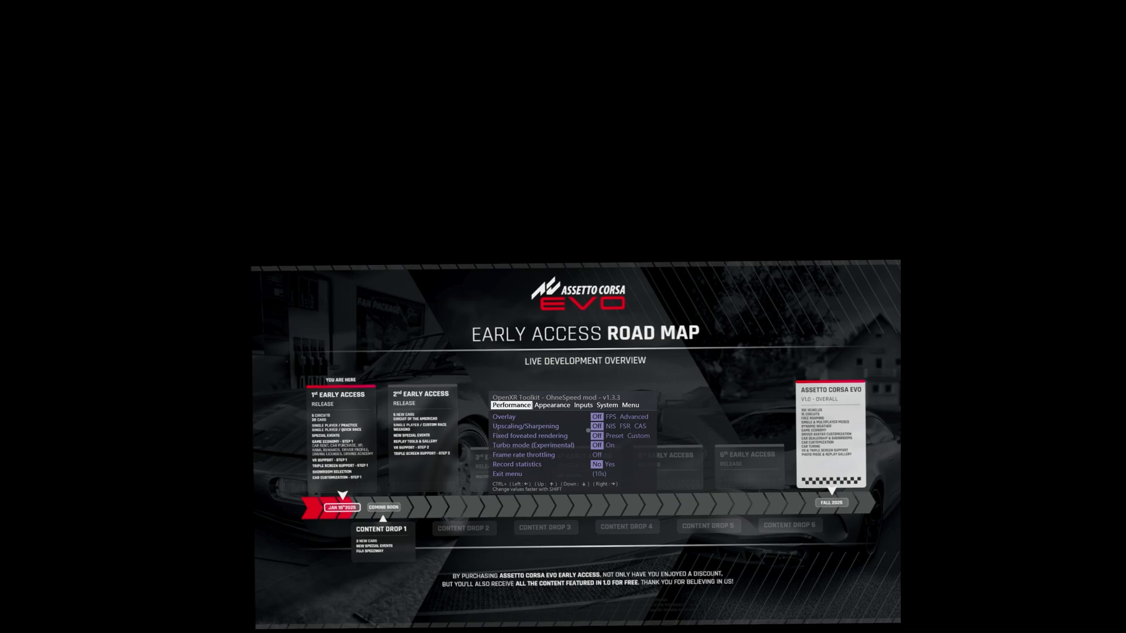
{"action": "key", "text": "ctrl+Left"}
{"action": "key", "text": "ctrl+Down"}
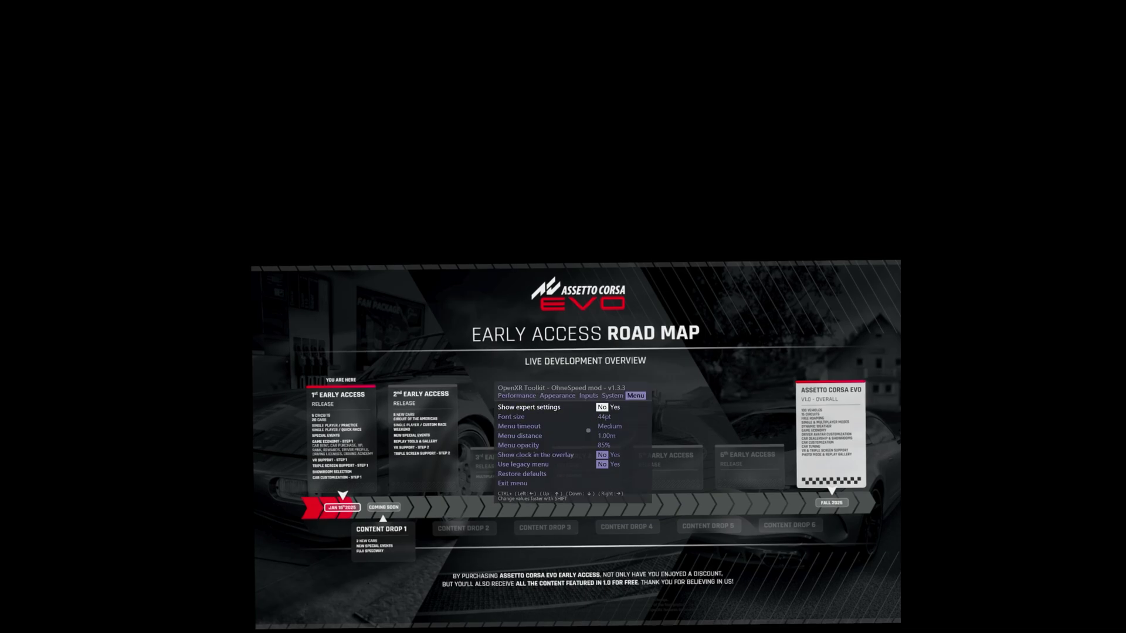
{"action": "key", "text": "ctrl+Right"}
{"action": "key", "text": "ctrl+Down"}
{"action": "key", "text": "ctrl+Down"}
{"action": "key", "text": "ctrl+Down"}
{"action": "key", "text": "ctrl+Left"}
{"action": "key", "text": "ctrl+Left"}
{"action": "key", "text": "ctrl+Left"}
{"action": "key", "text": "ctrl+Left"}
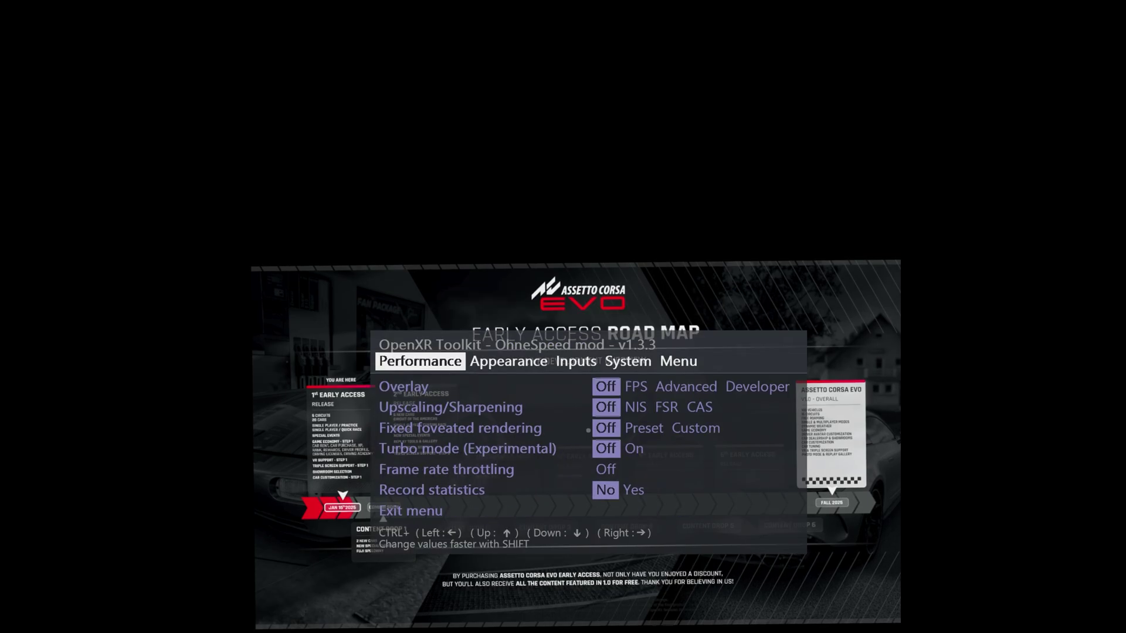
Set the Performance tab's Overlay to FPS and return to the settings heading.
{"action": "key", "text": "ctrl+Down"}
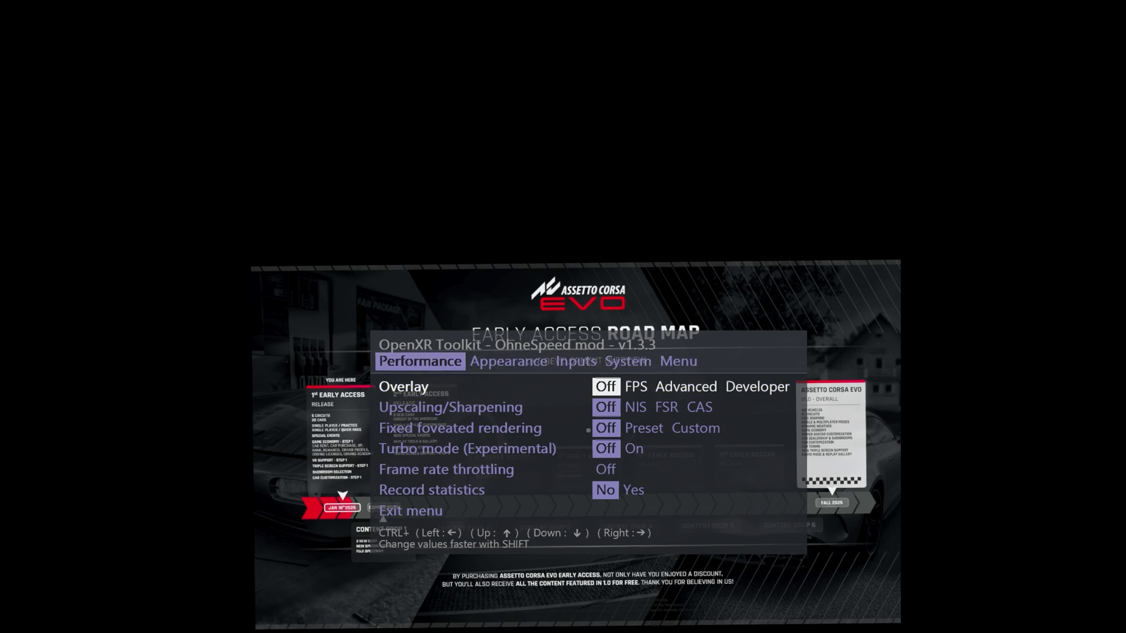
{"action": "key", "text": "ctrl+Right"}
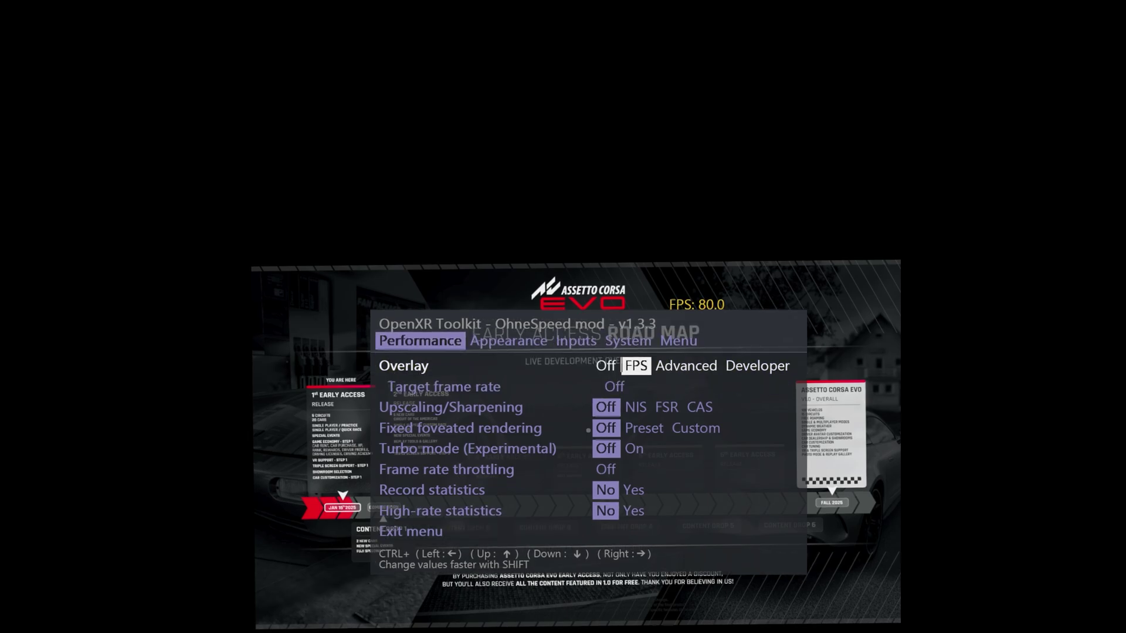
{"action": "key", "text": "ctrl+Up"}
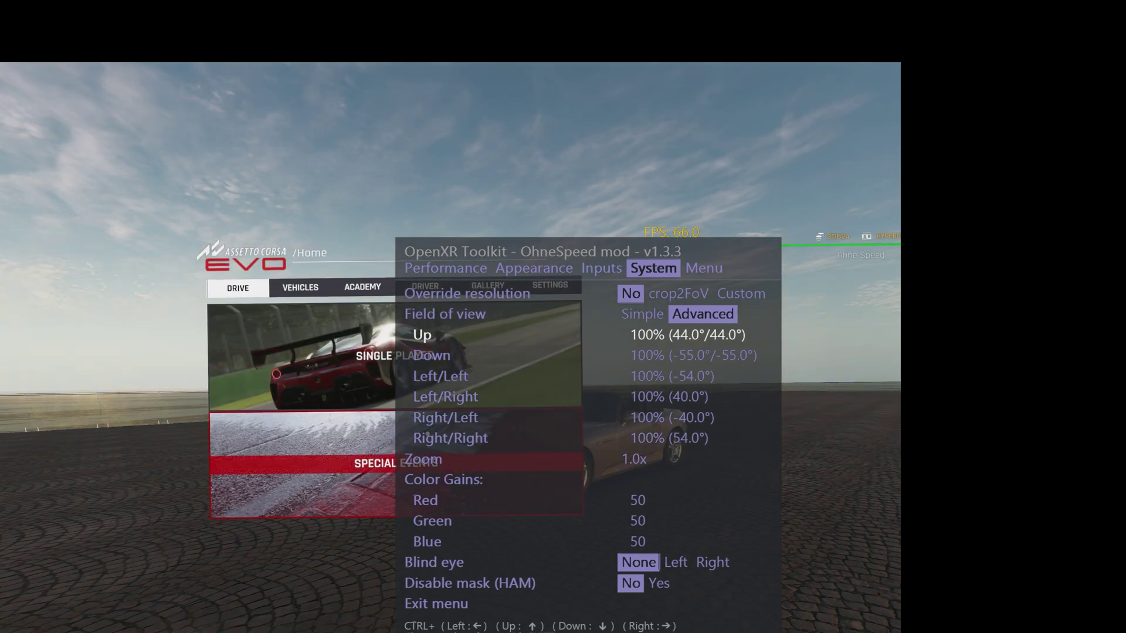
Start a Quick Race in Assetto Corsa EVO and lower the Up field of view to about 66%.
{"action": "left_click", "coordinate": [276, 373]}
{"action": "key", "text": "Return"}
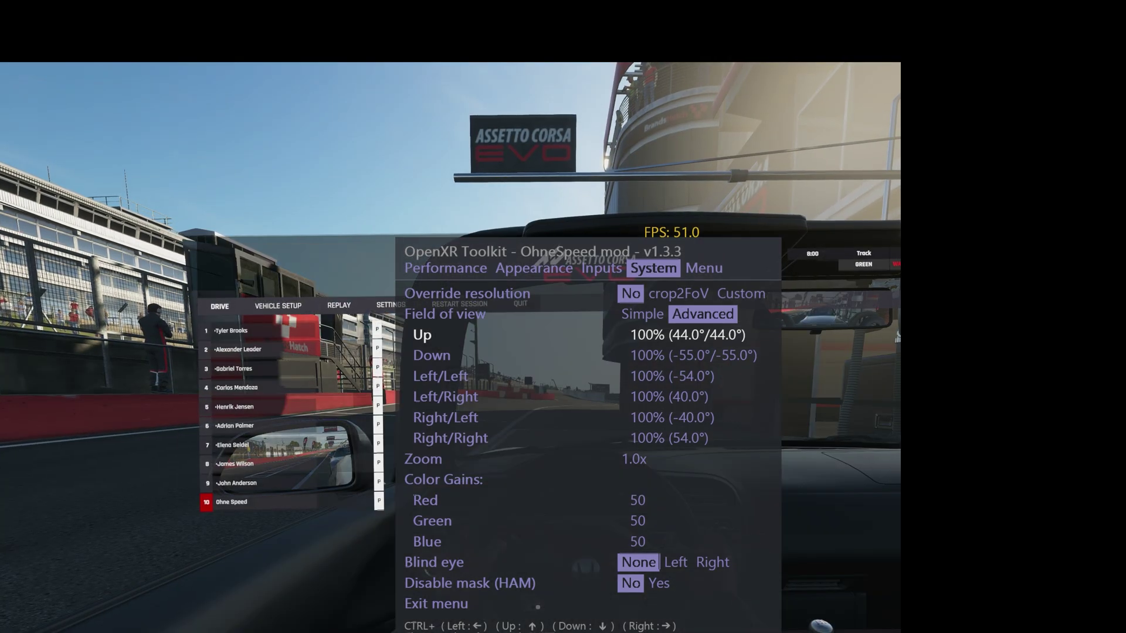
{"action": "key", "text": "ctrl+Left"}
{"action": "key", "text": "ctrl+Left"}
{"action": "key", "text": "ctrl+Left"}
{"action": "key", "text": "ctrl+Left"}
{"action": "key", "text": "ctrl+Left"}
{"action": "key", "text": "ctrl+Left"}
{"action": "key", "text": "ctrl+Left"}
{"action": "key", "text": "ctrl+Left"}
{"action": "key", "text": "ctrl+Left"}
{"action": "key", "text": "ctrl+Left"}
{"action": "key", "text": "ctrl+Left"}
{"action": "key", "text": "ctrl+Left"}
{"action": "key", "text": "ctrl+Left"}
{"action": "key", "text": "ctrl+Left"}
{"action": "key", "text": "ctrl+Left"}
{"action": "key", "text": "ctrl+Left"}
{"action": "key", "text": "ctrl+Left"}
{"action": "key", "text": "ctrl+Left"}
{"action": "key", "text": "ctrl+Left"}
{"action": "key", "text": "ctrl+Left"}
{"action": "key", "text": "ctrl+Left"}
{"action": "key", "text": "ctrl+Left"}
{"action": "key", "text": "ctrl+Left"}
{"action": "key", "text": "ctrl+Left"}
{"action": "key", "text": "ctrl+Left"}
{"action": "key", "text": "ctrl+Left"}
{"action": "key", "text": "ctrl+Left"}
{"action": "key", "text": "ctrl+Left"}
{"action": "key", "text": "ctrl+Left"}
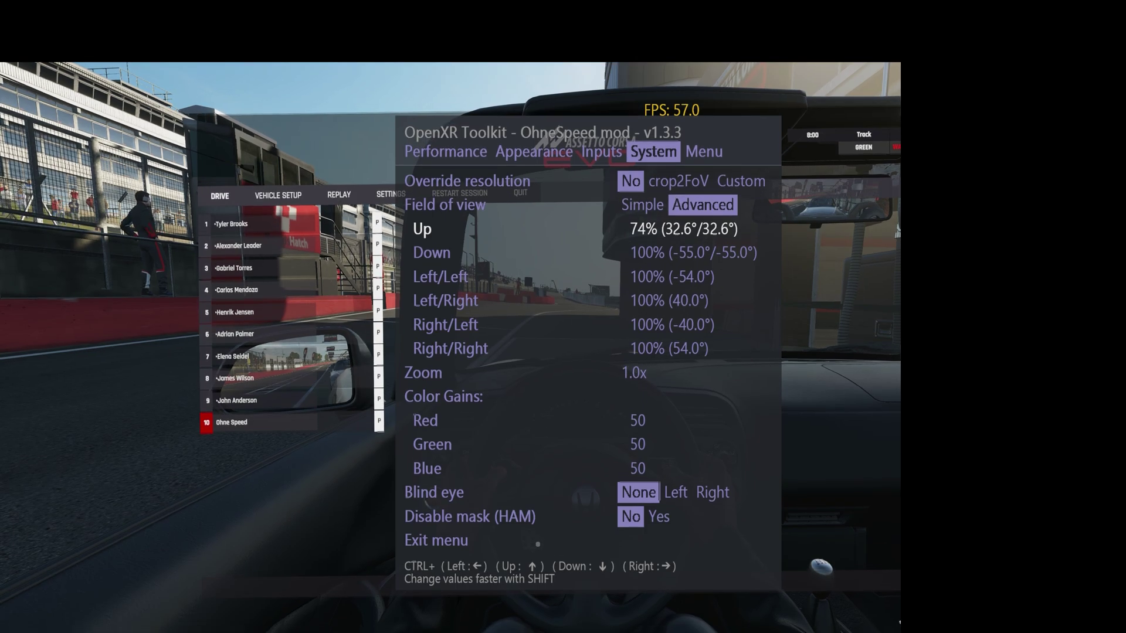
{"action": "key", "text": "ctrl+Left"}
{"action": "key", "text": "ctrl+Left"}
{"action": "key", "text": "ctrl+Right"}
{"action": "key", "text": "ctrl+Right"}
{"action": "key", "text": "ctrl+Right"}
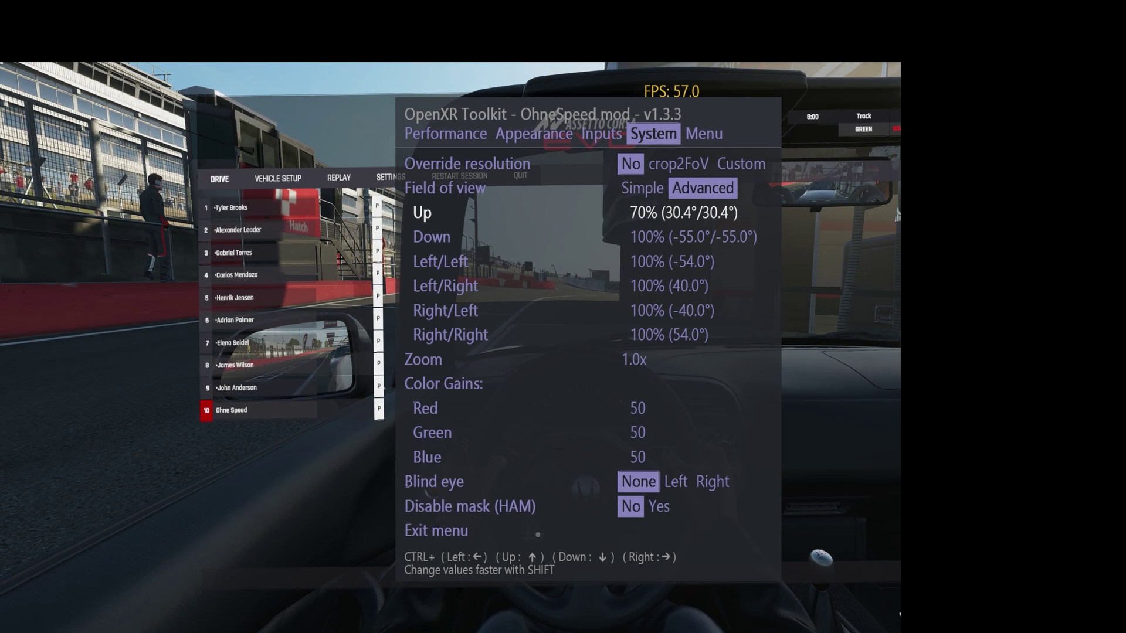
{"action": "key", "text": "ctrl+Left"}
{"action": "key", "text": "ctrl+Left"}
{"action": "key", "text": "ctrl+Left"}
{"action": "key", "text": "ctrl+Left"}
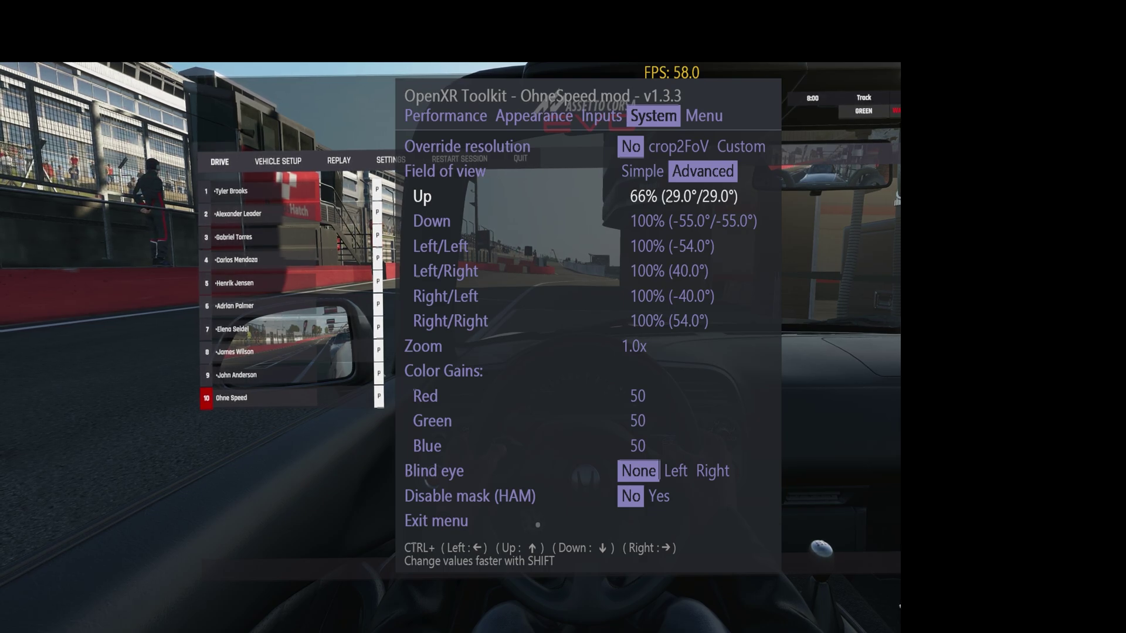
Restore the Up field of view to 100% and set Override resolution to Custom.
{"action": "key", "text": "ctrl+Right"}
{"action": "key", "text": "ctrl+Right"}
{"action": "key", "text": "ctrl+Right"}
{"action": "key", "text": "ctrl+Right"}
{"action": "key", "text": "ctrl+Right"}
{"action": "key", "text": "ctrl+Right"}
{"action": "key", "text": "ctrl+Right"}
{"action": "key", "text": "ctrl+Right"}
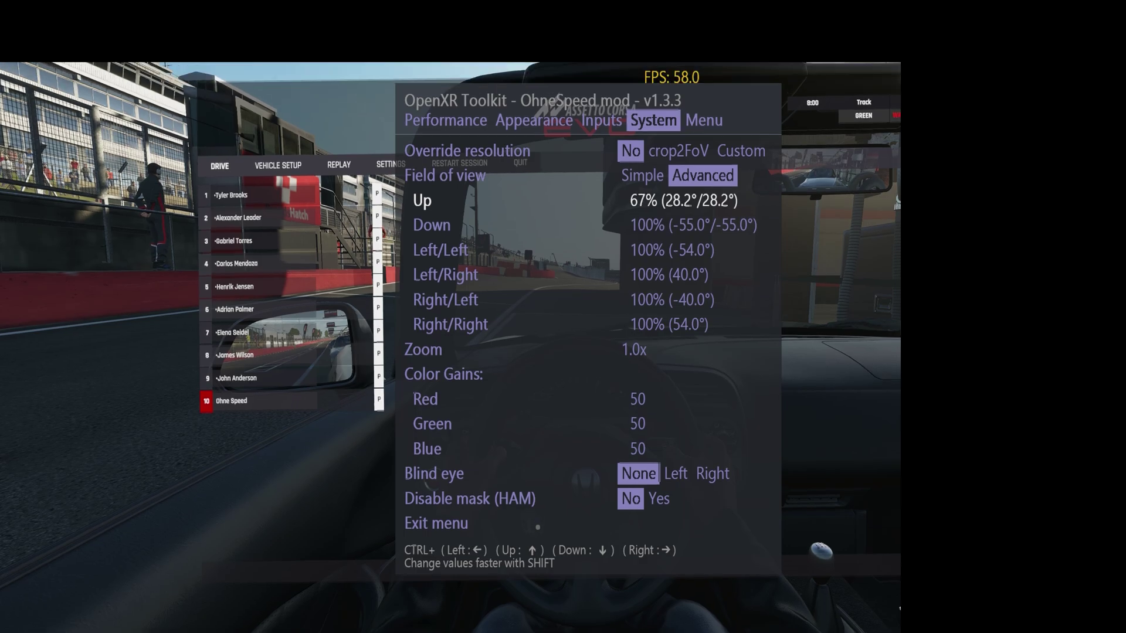
{"action": "key", "text": "ctrl+Right"}
{"action": "key", "text": "ctrl+Right"}
{"action": "key", "text": "ctrl+Right"}
{"action": "key", "text": "ctrl+Right"}
{"action": "key", "text": "ctrl+Right"}
{"action": "key", "text": "ctrl+Right"}
{"action": "key", "text": "ctrl+Right"}
{"action": "key", "text": "ctrl+Right"}
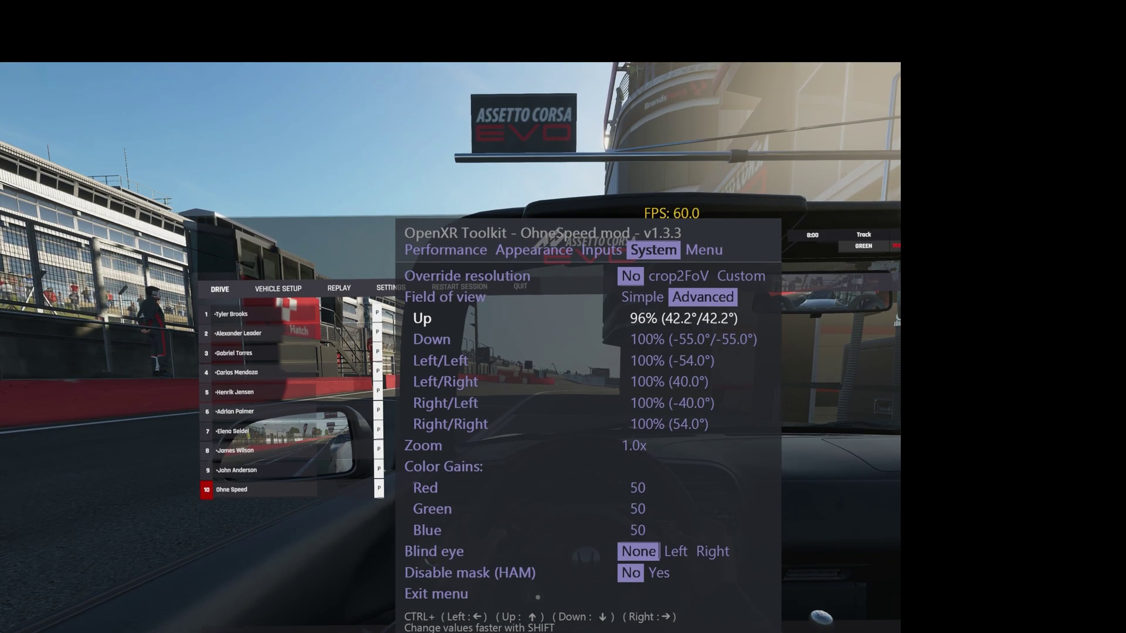
{"action": "key", "text": "ctrl+Right"}
{"action": "key", "text": "ctrl+Up"}
{"action": "key", "text": "ctrl+Up"}
{"action": "key", "text": "ctrl+Right"}
{"action": "key", "text": "ctrl+Right"}
{"action": "key", "text": "ctrl+Down"}
{"action": "key", "text": "ctrl+Down"}
{"action": "key", "text": "ctrl+Down"}
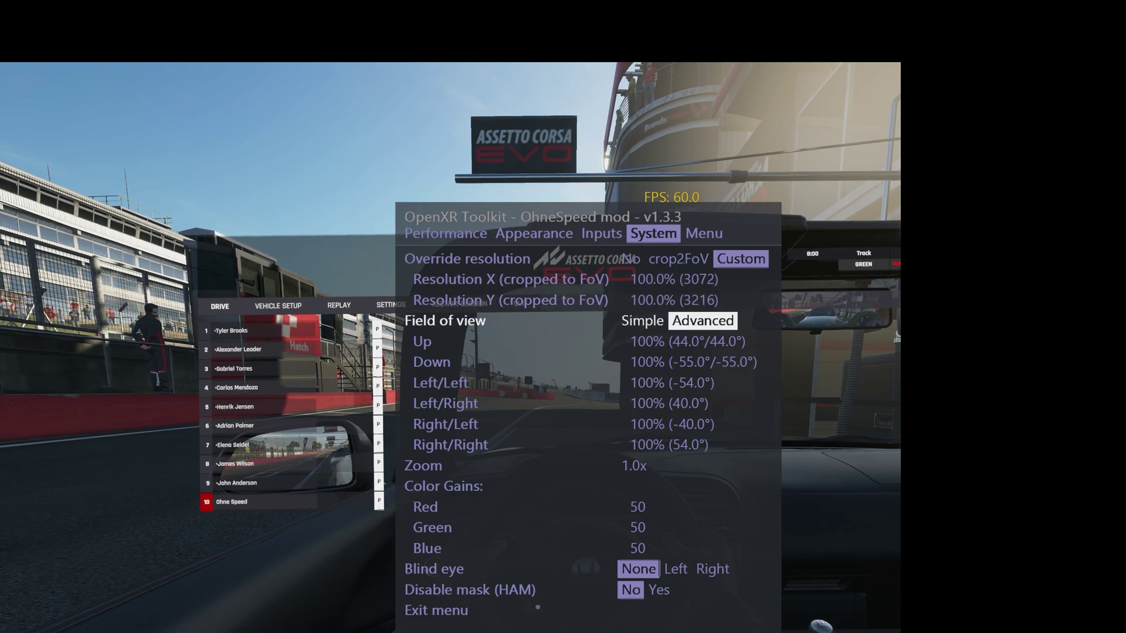
{"action": "key", "text": "ctrl+Down"}
Lower the Up field of view to 56%, then fine-tune it between 58% and 63%.
{"action": "key", "text": "ctrl+Left"}
{"action": "key", "text": "ctrl+Left"}
{"action": "key", "text": "ctrl+Left"}
{"action": "key", "text": "ctrl+Left"}
{"action": "key", "text": "ctrl+Left"}
{"action": "key", "text": "ctrl+Left"}
{"action": "key", "text": "ctrl+Left"}
{"action": "key", "text": "ctrl+Left"}
{"action": "key", "text": "ctrl+Left"}
{"action": "key", "text": "ctrl+Left"}
{"action": "key", "text": "ctrl+Left"}
{"action": "key", "text": "ctrl+Left"}
{"action": "key", "text": "ctrl+Left"}
{"action": "key", "text": "ctrl+Left"}
{"action": "key", "text": "ctrl+Left"}
{"action": "key", "text": "ctrl+Left"}
{"action": "key", "text": "ctrl+Left"}
{"action": "key", "text": "ctrl+Left"}
{"action": "key", "text": "ctrl+Left"}
{"action": "key", "text": "ctrl+Left"}
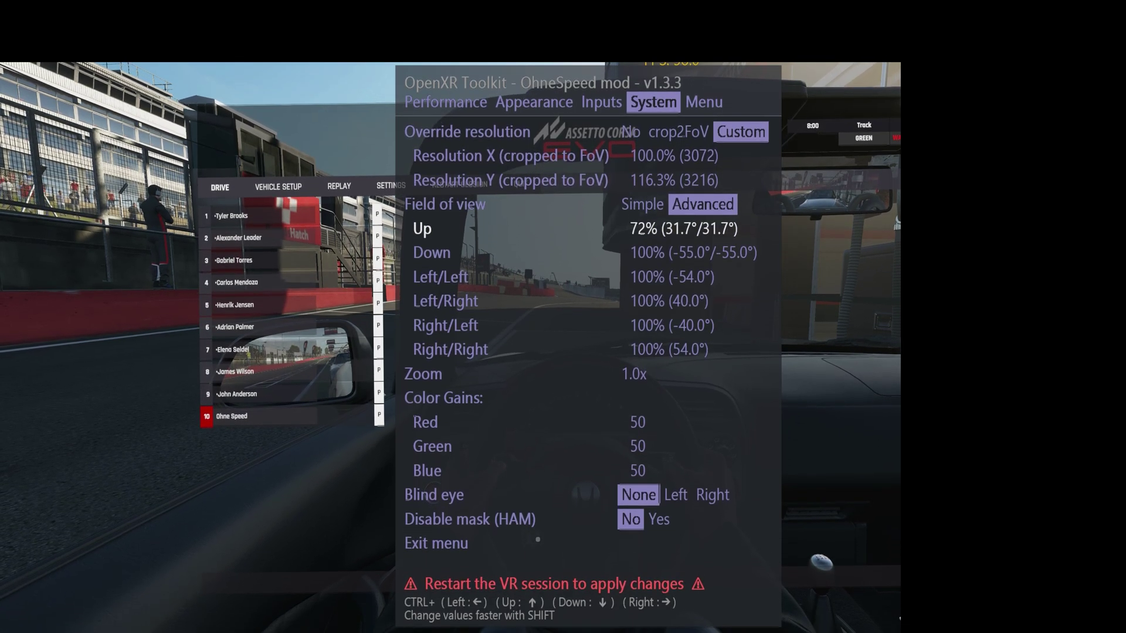
{"action": "key", "text": "ctrl+Left"}
{"action": "key", "text": "ctrl+Left"}
{"action": "key", "text": "ctrl+Left"}
{"action": "key", "text": "ctrl+Left"}
{"action": "key", "text": "ctrl+Left"}
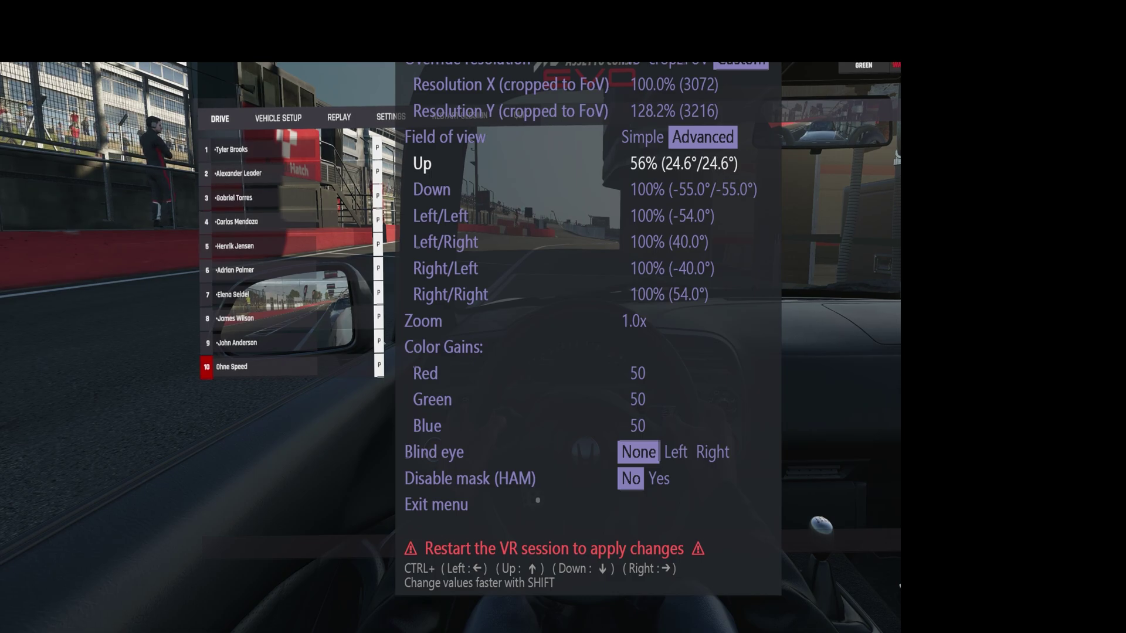
{"action": "key", "text": "ctrl+Down"}
{"action": "key", "text": "ctrl+Up"}
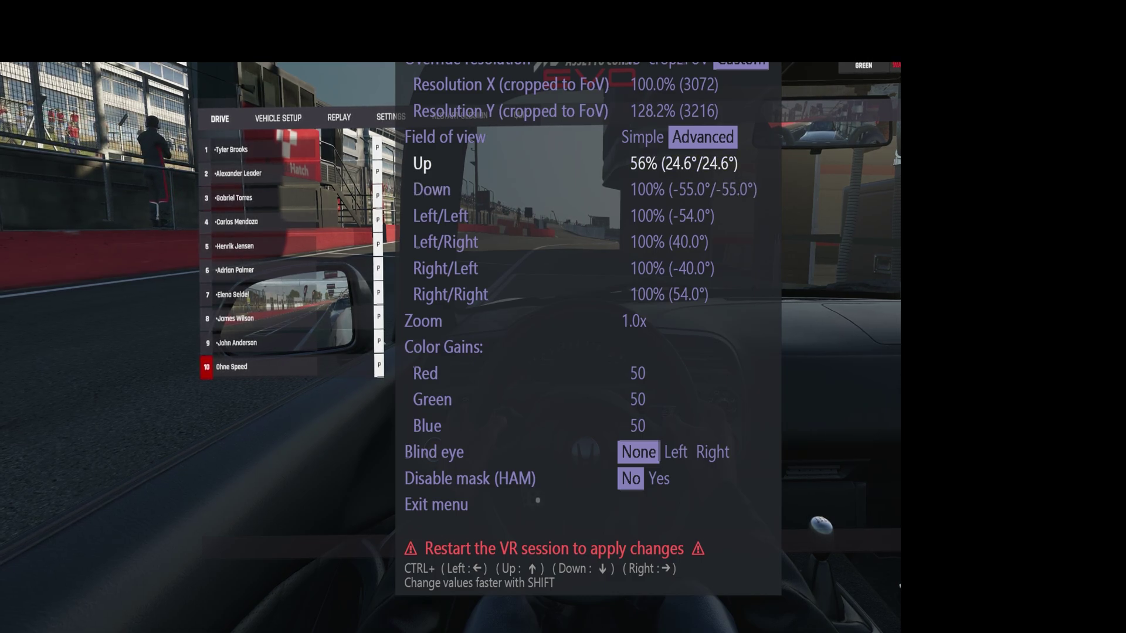
{"action": "key", "text": "ctrl+Left"}
{"action": "key", "text": "ctrl+Left"}
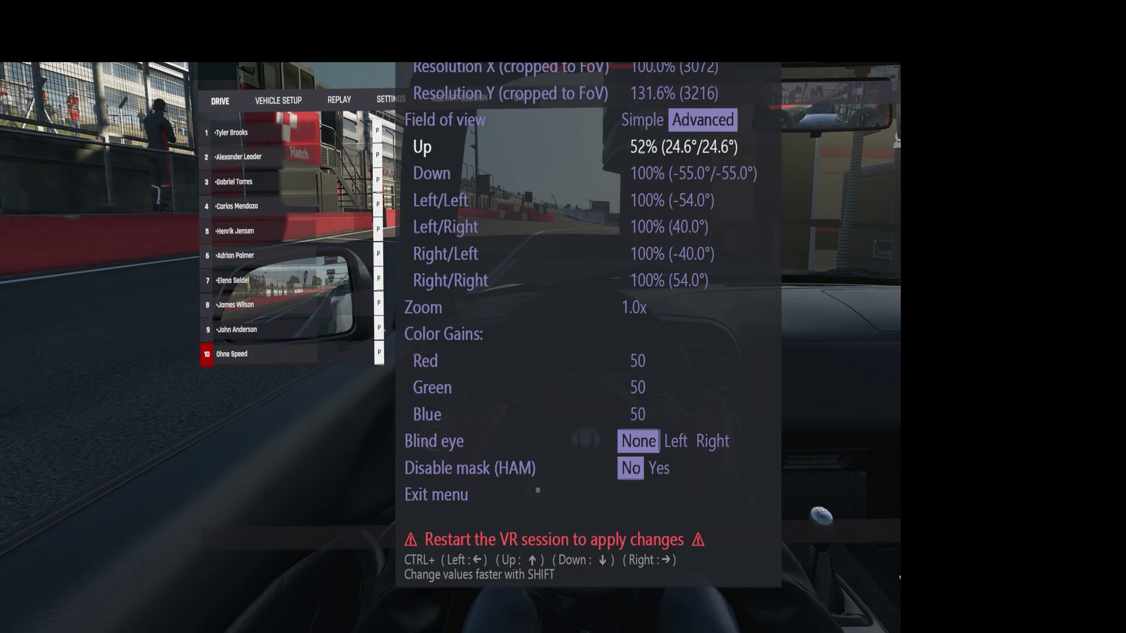
{"action": "key", "text": "ctrl+Left"}
{"action": "key", "text": "ctrl+Right"}
{"action": "key", "text": "ctrl+Right"}
{"action": "key", "text": "ctrl+Right"}
{"action": "key", "text": "ctrl+Right"}
{"action": "key", "text": "ctrl+Left"}
{"action": "key", "text": "ctrl+Right"}
{"action": "key", "text": "ctrl+Up"}
{"action": "key", "text": "ctrl+Up"}
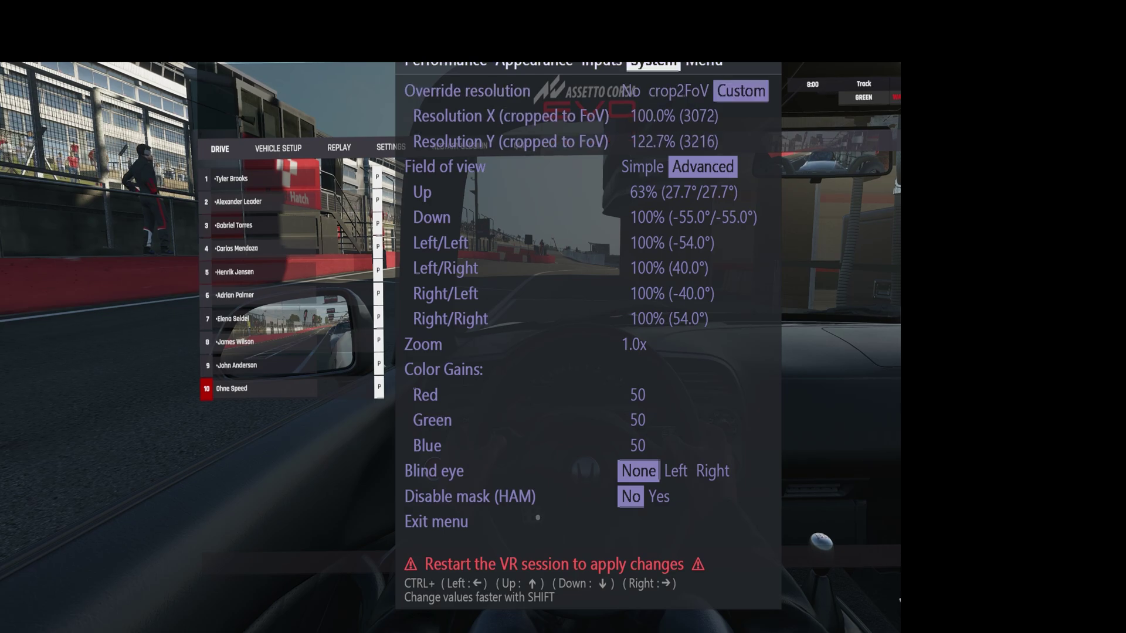
Tweak the menu distance, then cut the Up field of view to about 46%.
{"action": "key", "text": "ctrl+Right"}
{"action": "key", "text": "ctrl+Left"}
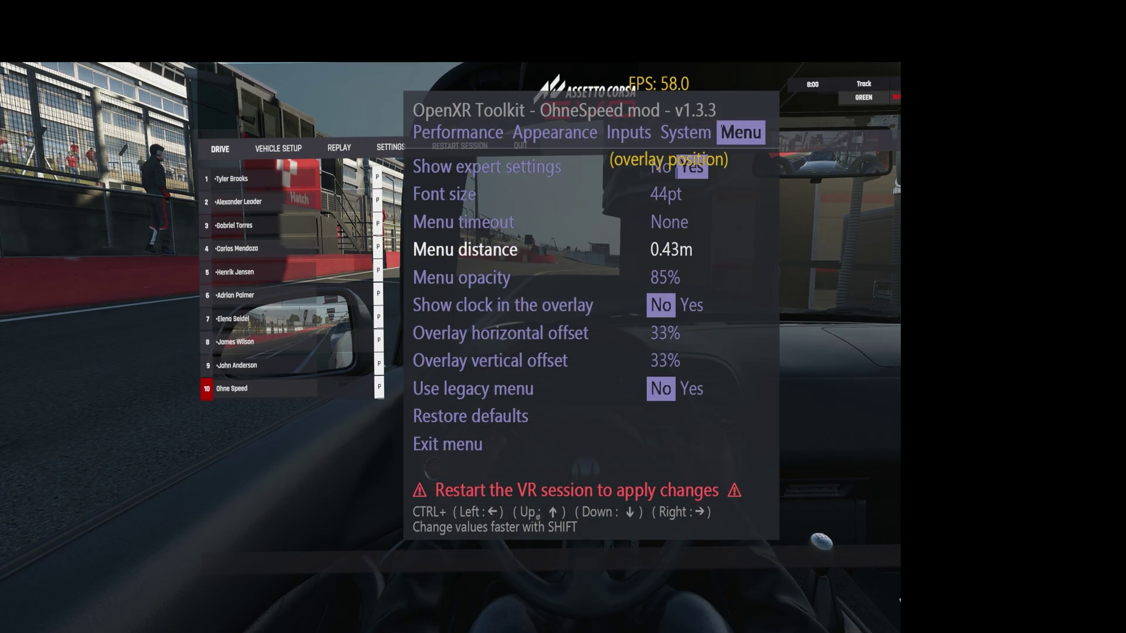
{"action": "key", "text": "ctrl+Right"}
{"action": "key", "text": "ctrl+Right"}
{"action": "key", "text": "ctrl+Up"}
{"action": "key", "text": "ctrl+Up"}
{"action": "key", "text": "ctrl+Up"}
{"action": "key", "text": "ctrl+Up"}
{"action": "key", "text": "ctrl+Left"}
{"action": "key", "text": "ctrl+Down"}
{"action": "key", "text": "ctrl+Left"}
{"action": "key", "text": "ctrl+Left"}
{"action": "key", "text": "ctrl+Left"}
{"action": "key", "text": "ctrl+Left"}
{"action": "key", "text": "ctrl+Left"}
{"action": "key", "text": "ctrl+Left"}
{"action": "key", "text": "ctrl+Left"}
{"action": "key", "text": "ctrl+Left"}
{"action": "key", "text": "ctrl+Left"}
{"action": "key", "text": "ctrl+Left"}
{"action": "key", "text": "ctrl+Left"}
{"action": "key", "text": "ctrl+Left"}
{"action": "key", "text": "ctrl+Left"}
{"action": "key", "text": "ctrl+Left"}
{"action": "key", "text": "ctrl+Left"}
{"action": "key", "text": "ctrl+Left"}
{"action": "key", "text": "ctrl+Left"}
{"action": "key", "text": "ctrl+Left"}
{"action": "key", "text": "ctrl+Left"}
{"action": "key", "text": "ctrl+Left"}
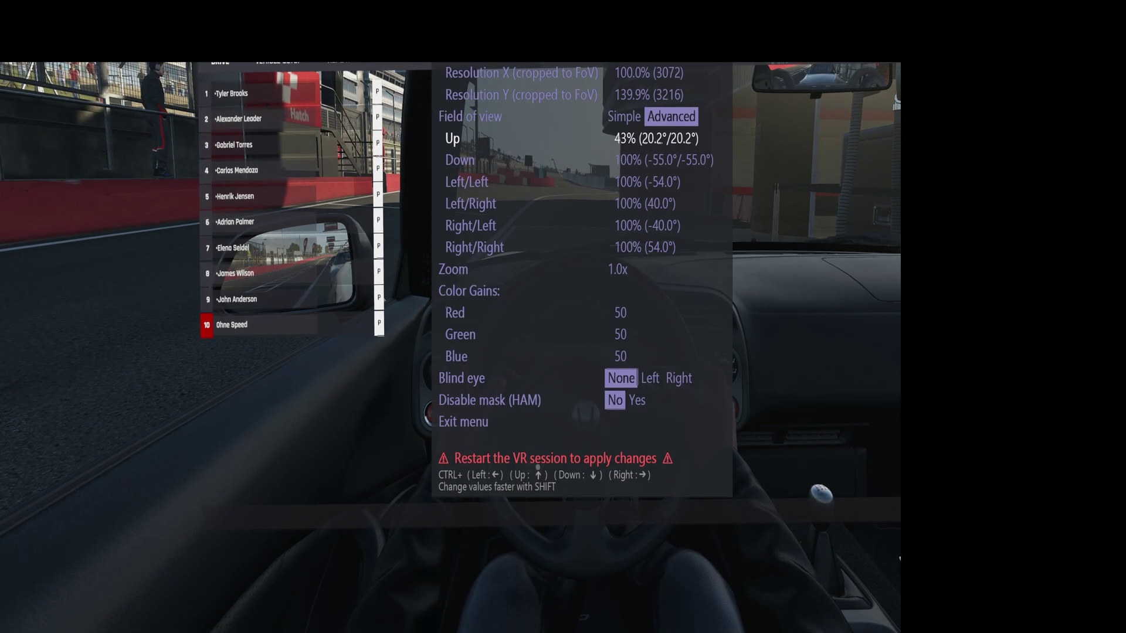
{"action": "key", "text": "ctrl+Left"}
{"action": "key", "text": "ctrl+Left"}
{"action": "key", "text": "ctrl+Left"}
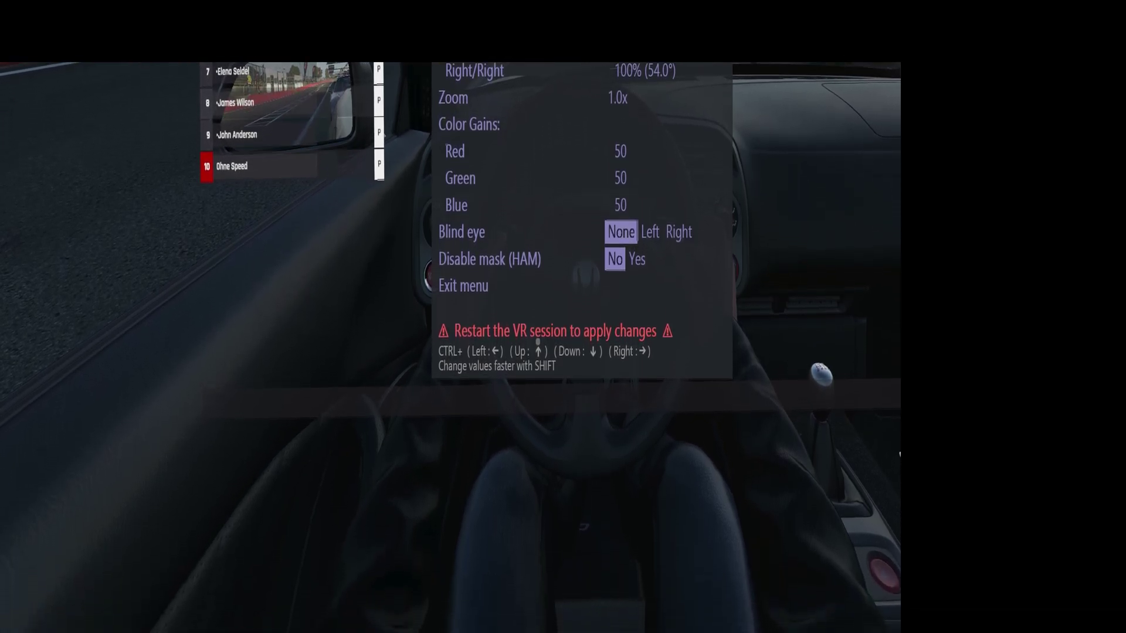
Nudge the Up field of view to 55% and switch Override resolution to crop2FoV.
{"action": "key", "text": "ctrl+Right"}
{"action": "key", "text": "ctrl+Right"}
{"action": "key", "text": "ctrl+Right"}
{"action": "key", "text": "ctrl+Right"}
{"action": "key", "text": "ctrl+Right"}
{"action": "key", "text": "ctrl+Right"}
{"action": "key", "text": "ctrl+Right"}
{"action": "key", "text": "ctrl+Right"}
{"action": "key", "text": "ctrl+Right"}
{"action": "key", "text": "ctrl+Right"}
{"action": "key", "text": "ctrl+Right"}
{"action": "key", "text": "ctrl+Right"}
{"action": "key", "text": "ctrl+Right"}
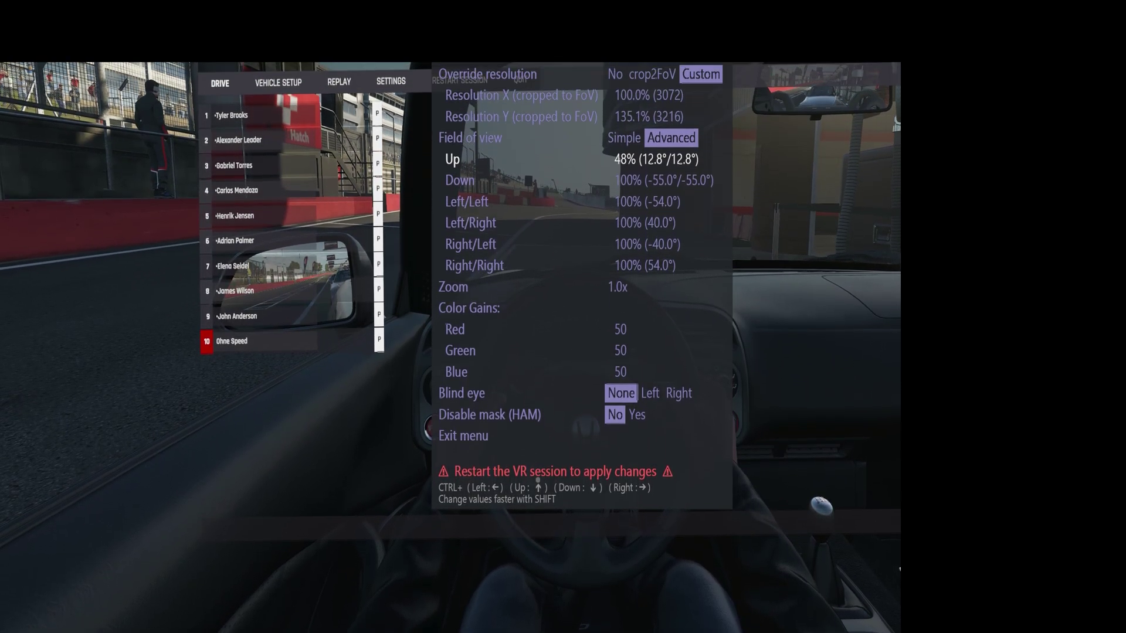
{"action": "key", "text": "ctrl+Left"}
{"action": "key", "text": "ctrl+Left"}
{"action": "key", "text": "ctrl+Left"}
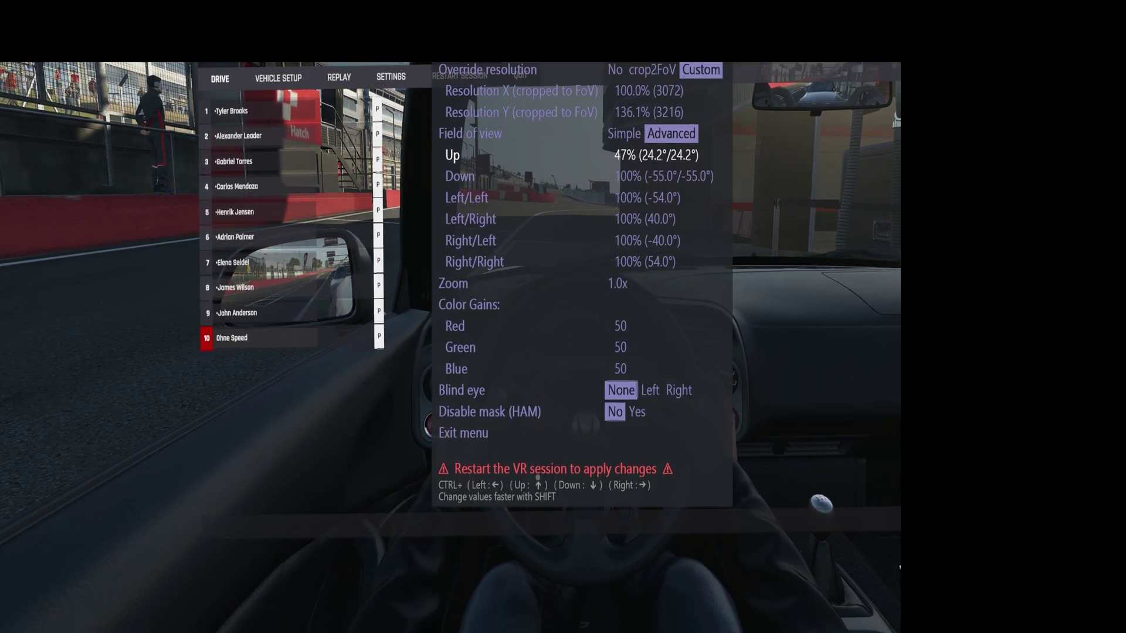
{"action": "key", "text": "ctrl+Right"}
{"action": "key", "text": "ctrl+Right"}
{"action": "key", "text": "ctrl+Right"}
{"action": "key", "text": "ctrl+Right"}
{"action": "key", "text": "ctrl+Right"}
{"action": "key", "text": "ctrl+Right"}
{"action": "key", "text": "ctrl+Right"}
{"action": "key", "text": "ctrl+Right"}
{"action": "key", "text": "ctrl+Up"}
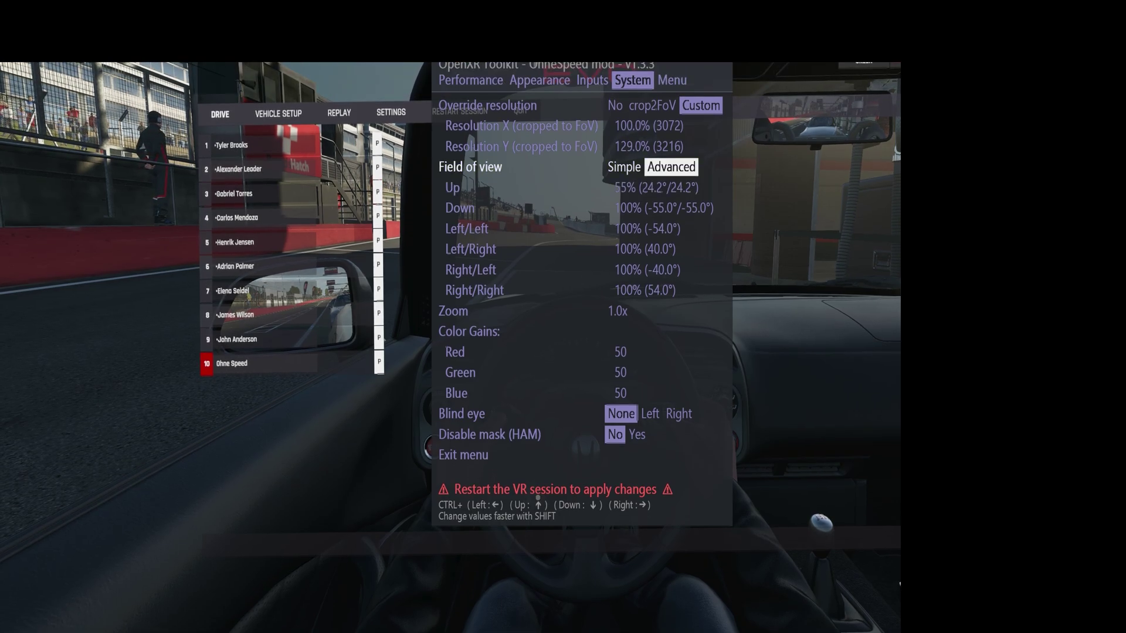
{"action": "key", "text": "ctrl+Up"}
{"action": "key", "text": "ctrl+Up"}
{"action": "key", "text": "ctrl+Up"}
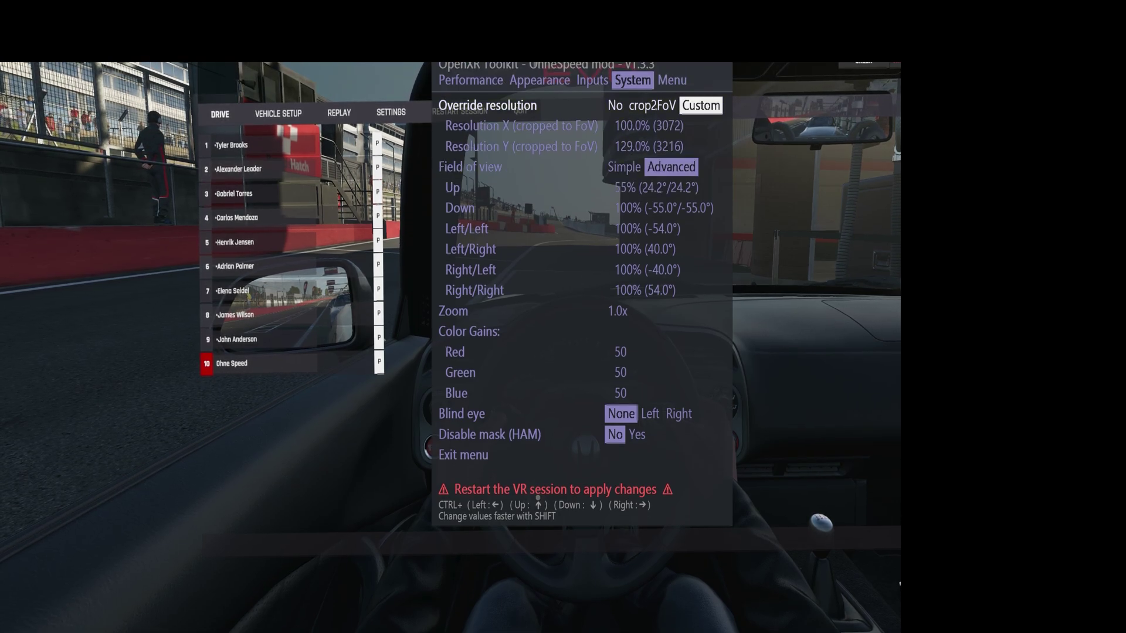
{"action": "key", "text": "ctrl+Left"}
Lower the Down field of view, settling around 58%.
{"action": "key", "text": "ctrl+Down"}
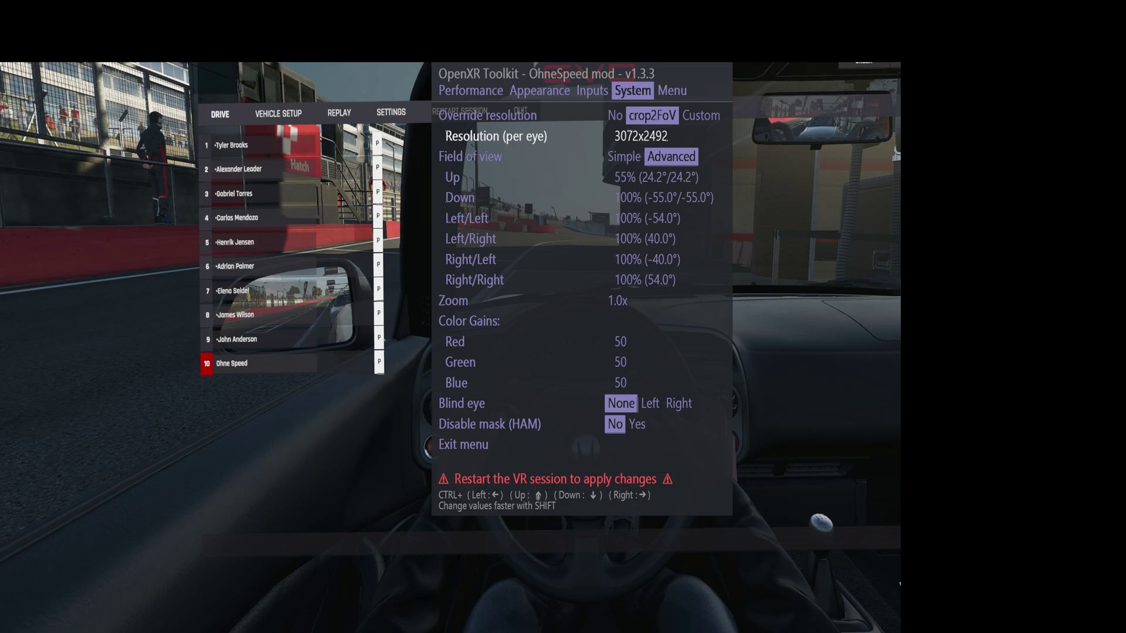
{"action": "key", "text": "ctrl+Down"}
{"action": "key", "text": "ctrl+Down"}
{"action": "key", "text": "ctrl+Down"}
{"action": "key", "text": "ctrl+Left"}
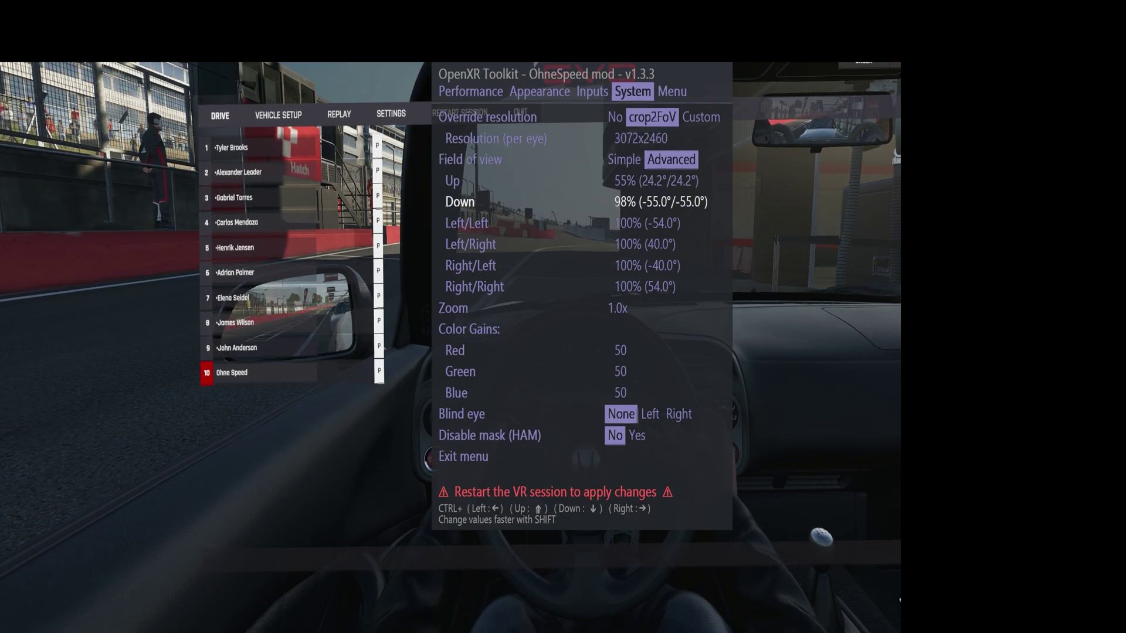
{"action": "key", "text": "ctrl+Left"}
{"action": "key", "text": "ctrl+Left"}
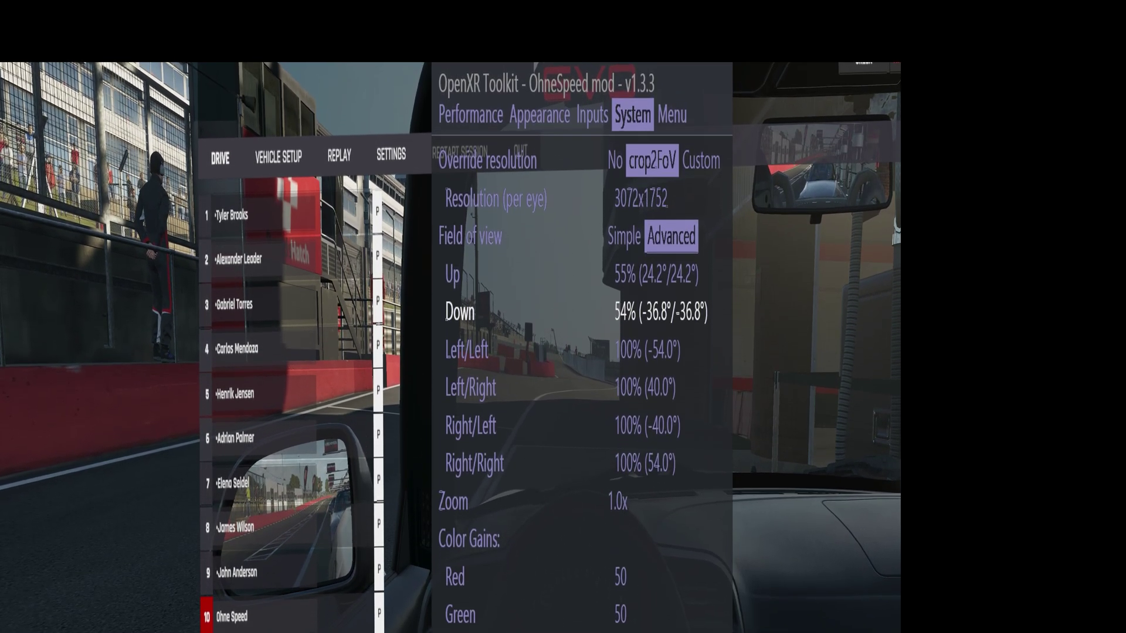
{"action": "key", "text": "ctrl+Right"}
{"action": "key", "text": "ctrl+Up"}
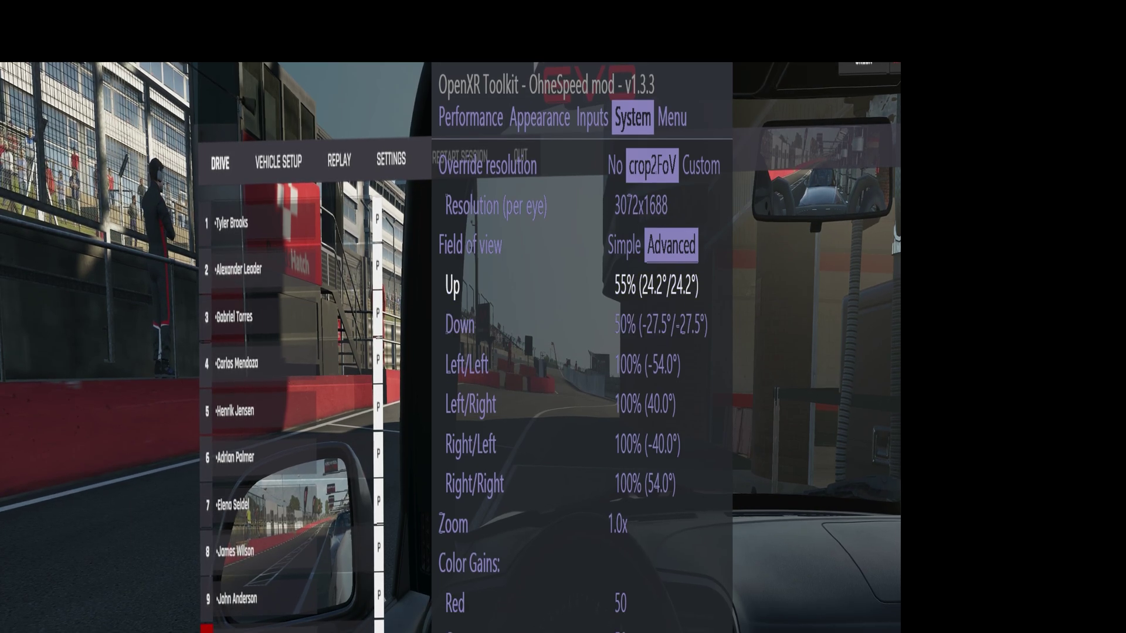
{"action": "key", "text": "ctrl+Down"}
{"action": "key", "text": "ctrl+Right"}
{"action": "key", "text": "ctrl+Right"}
{"action": "key", "text": "ctrl+Right"}
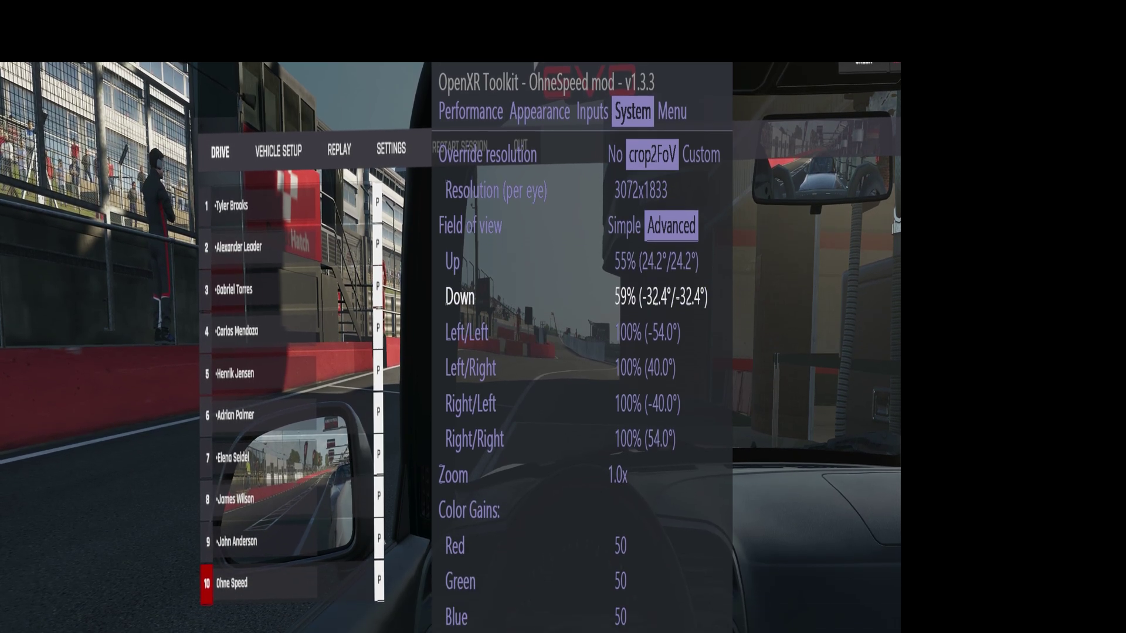
{"action": "key", "text": "ctrl+Left"}
Cut the Up field of view to 38% and the Down field of view to 54%.
{"action": "key", "text": "ctrl+Up"}
{"action": "key", "text": "ctrl+Left"}
{"action": "key", "text": "ctrl+Left"}
{"action": "key", "text": "ctrl+Left"}
{"action": "key", "text": "ctrl+Left"}
{"action": "key", "text": "ctrl+Left"}
{"action": "key", "text": "ctrl+Left"}
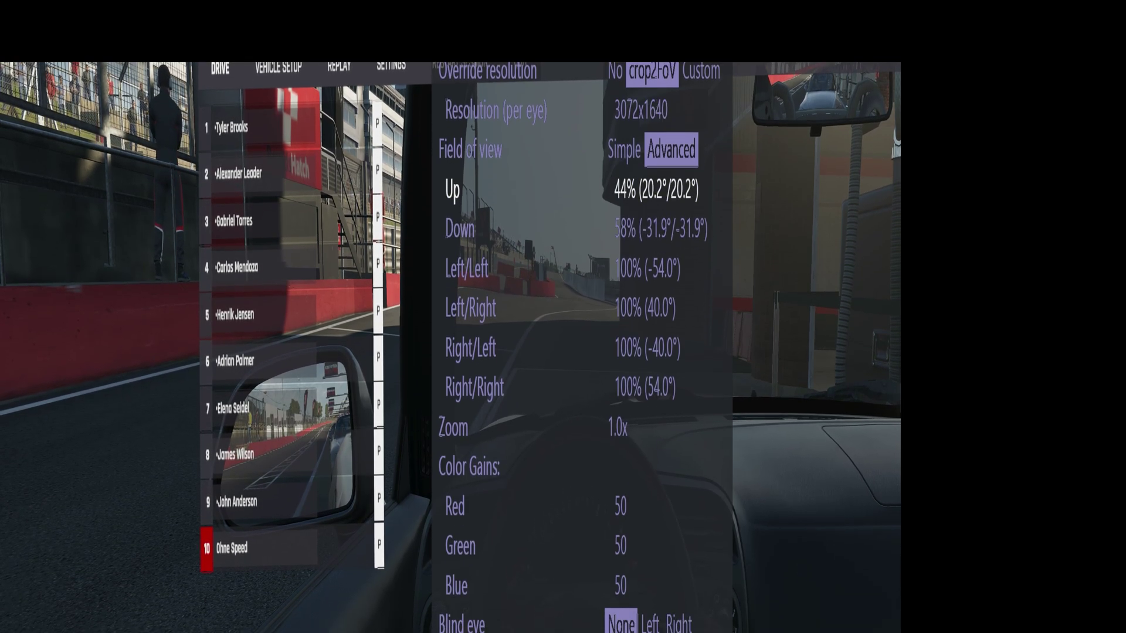
{"action": "key", "text": "ctrl+Down"}
{"action": "key", "text": "ctrl+Up"}
{"action": "key", "text": "ctrl+Left"}
{"action": "key", "text": "ctrl+Down"}
{"action": "key", "text": "ctrl+Left"}
{"action": "key", "text": "ctrl+Left"}
{"action": "key", "text": "ctrl+Left"}
{"action": "key", "text": "ctrl+Left"}
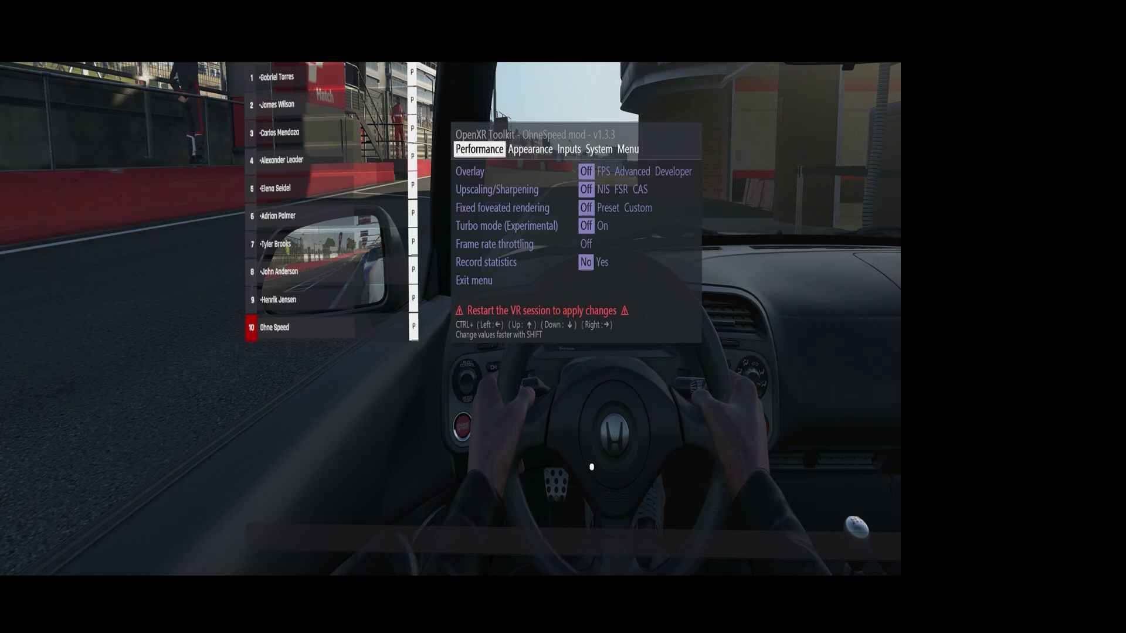
Browse back and forth between the Menu and System settings pages.
{"action": "key", "text": "ctrl+Left"}
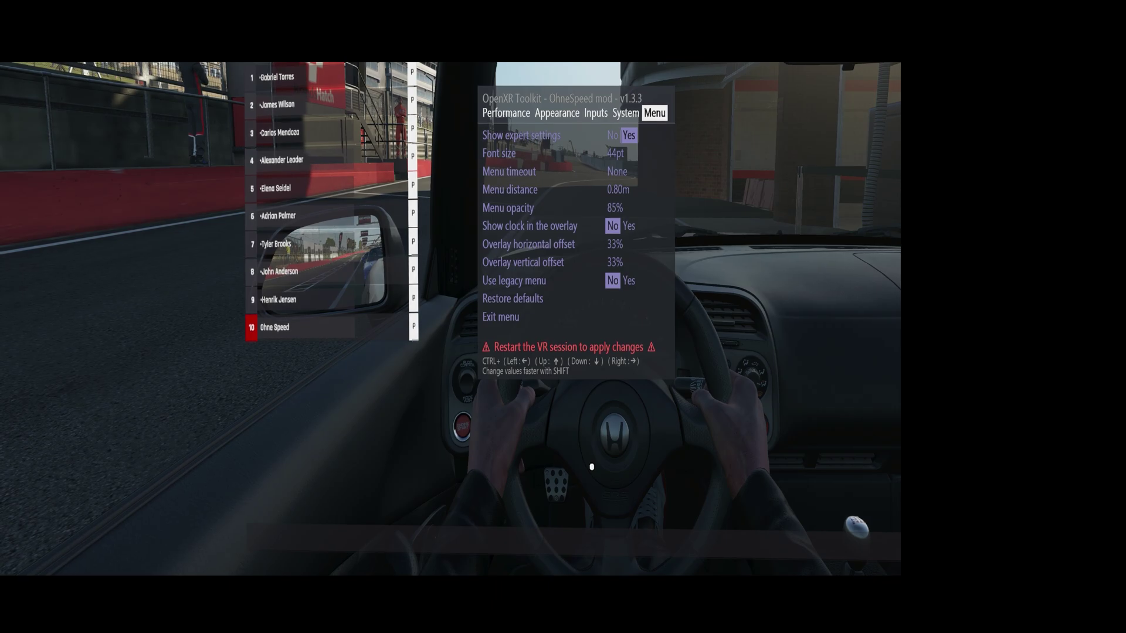
{"action": "key", "text": "ctrl+Left"}
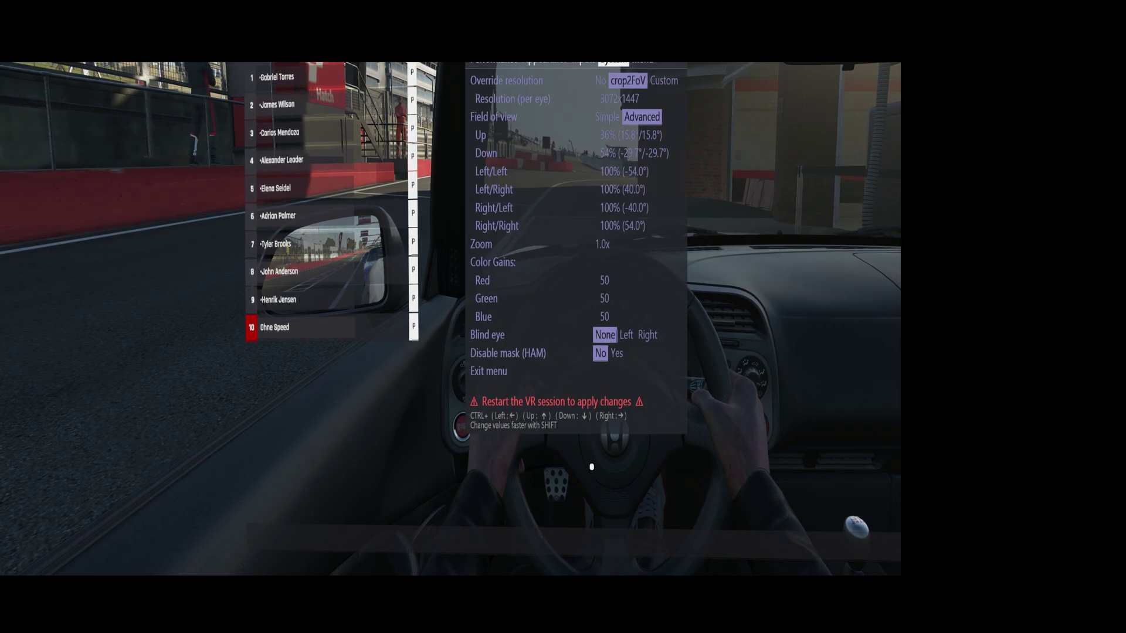
{"action": "key", "text": "ctrl+Right"}
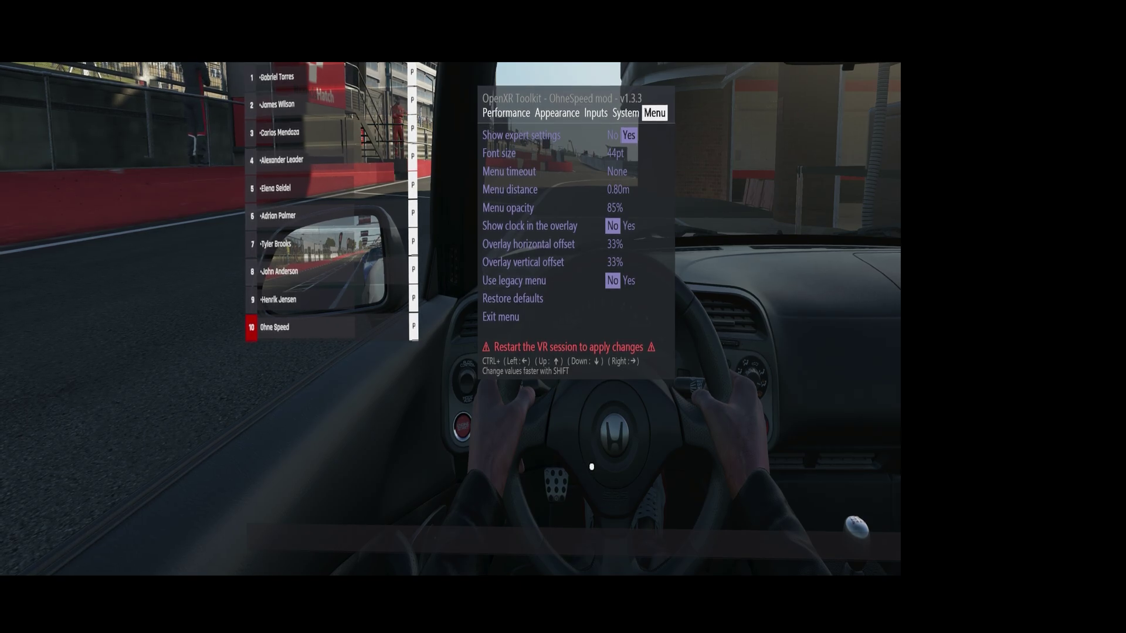
{"action": "key", "text": "ctrl+Left"}
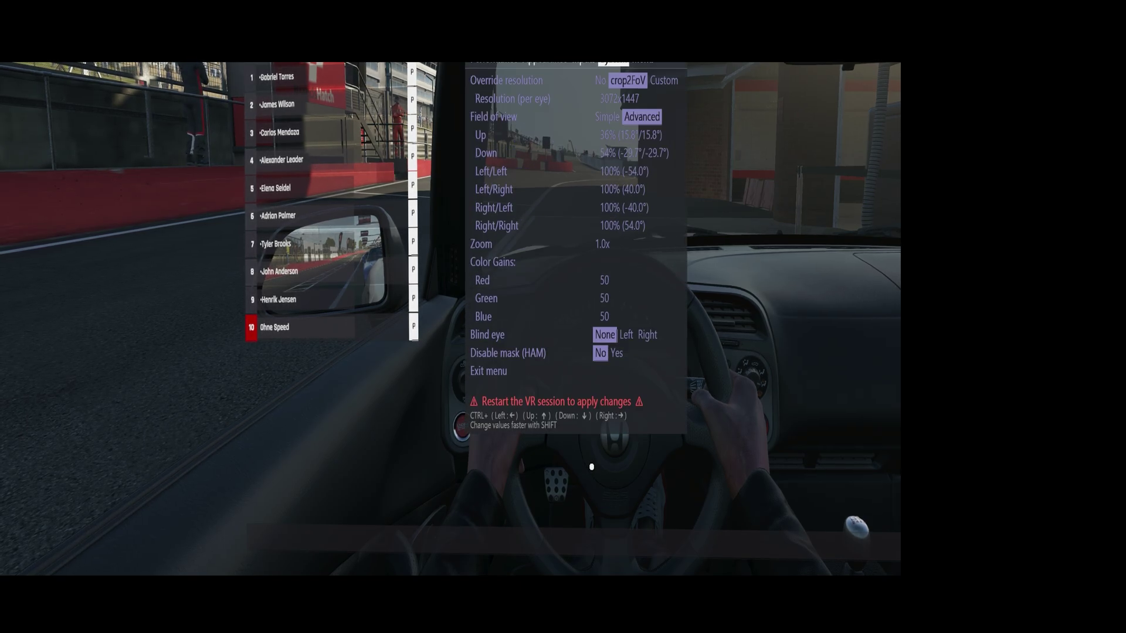
{"action": "key", "text": "ctrl+Down"}
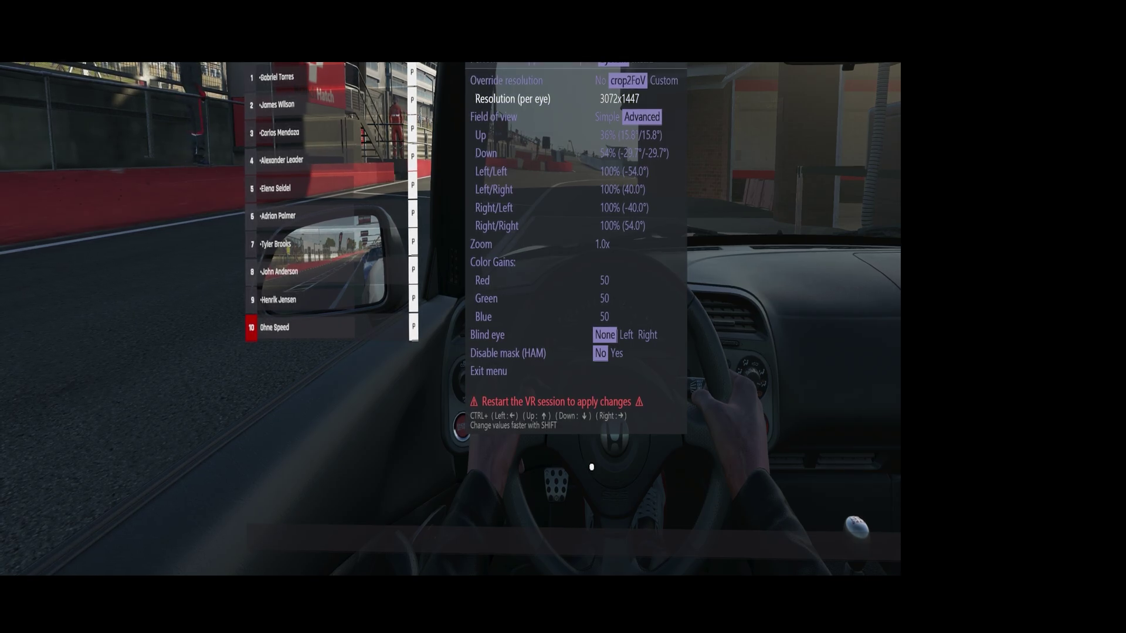
{"action": "key", "text": "ctrl+Up"}
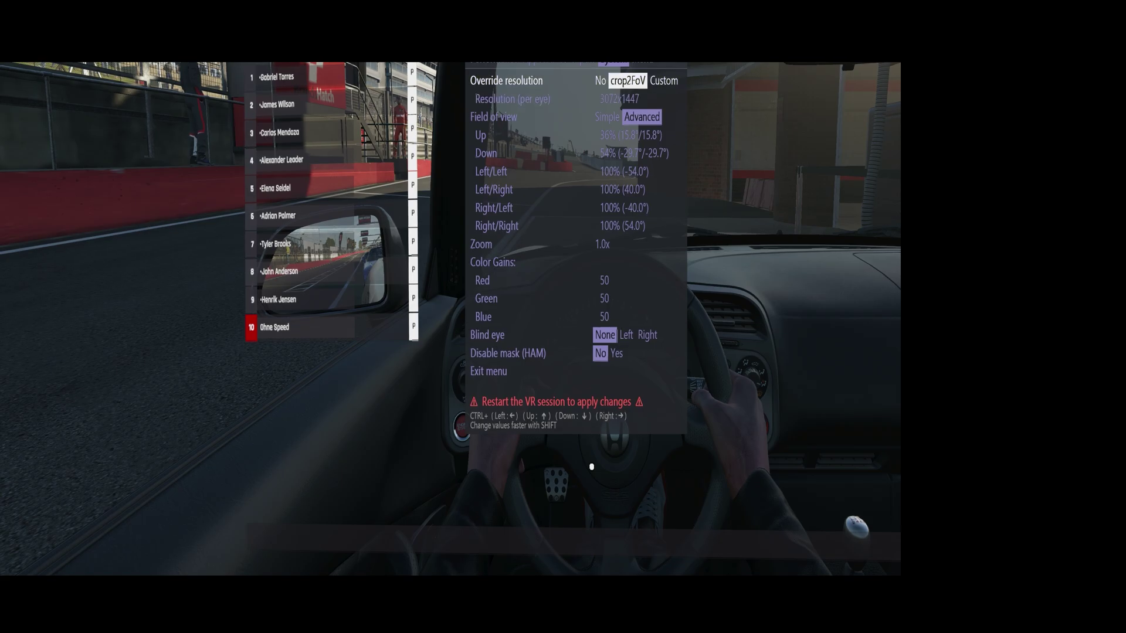
{"action": "key", "text": "ctrl+Up"}
Set the Performance Overlay to Advanced, then close and reopen the toolkit menu with Ctrl+F2.
{"action": "key", "text": "ctrl+Right"}
{"action": "key", "text": "ctrl+Right"}
{"action": "key", "text": "ctrl+Down"}
{"action": "key", "text": "ctrl+Right"}
{"action": "key", "text": "ctrl+Right"}
{"action": "key", "text": "ctrl+Left"}
{"action": "key", "text": "ctrl+Up"}
{"action": "key", "text": "ctrl+Right"}
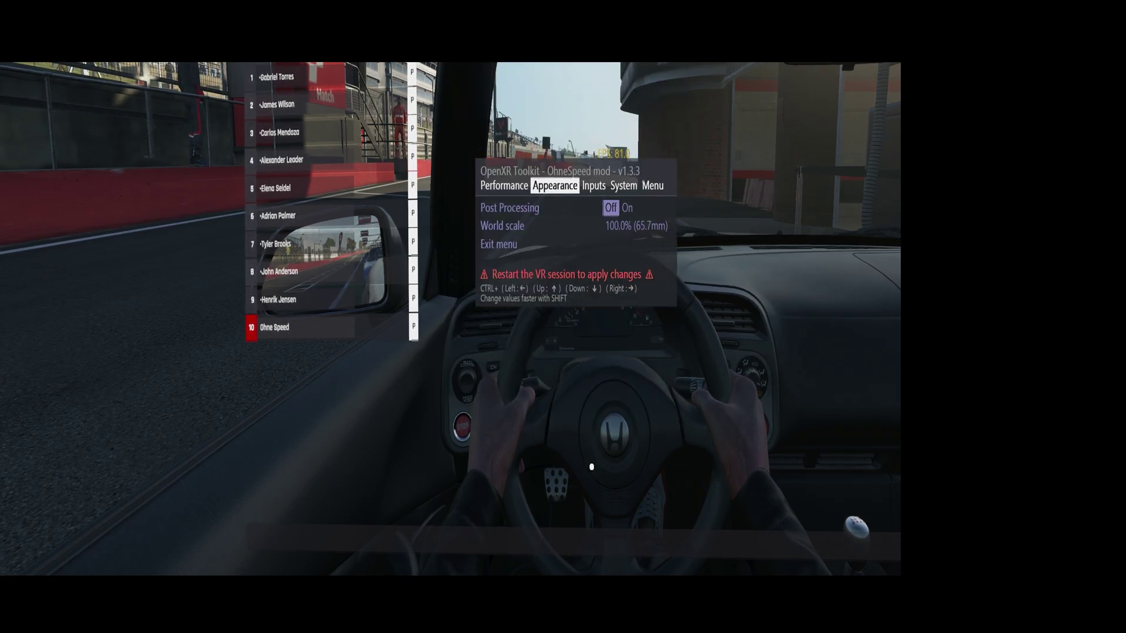
{"action": "key", "text": "ctrl+Left"}
{"action": "key", "text": "ctrl+F2"}
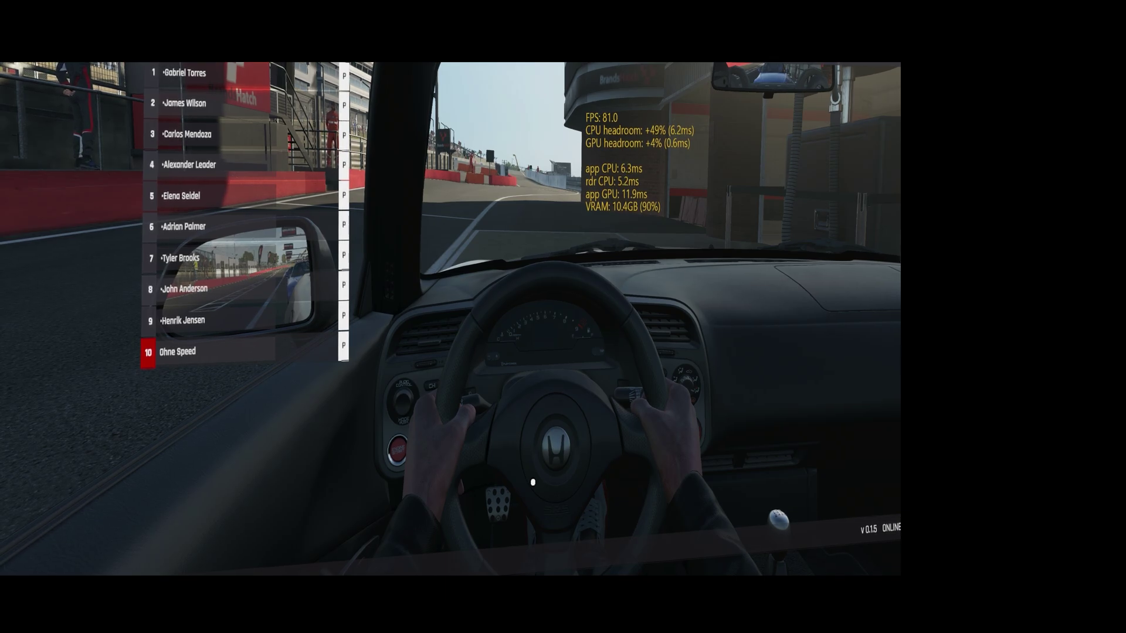
{"action": "key", "text": "ctrl+F2"}
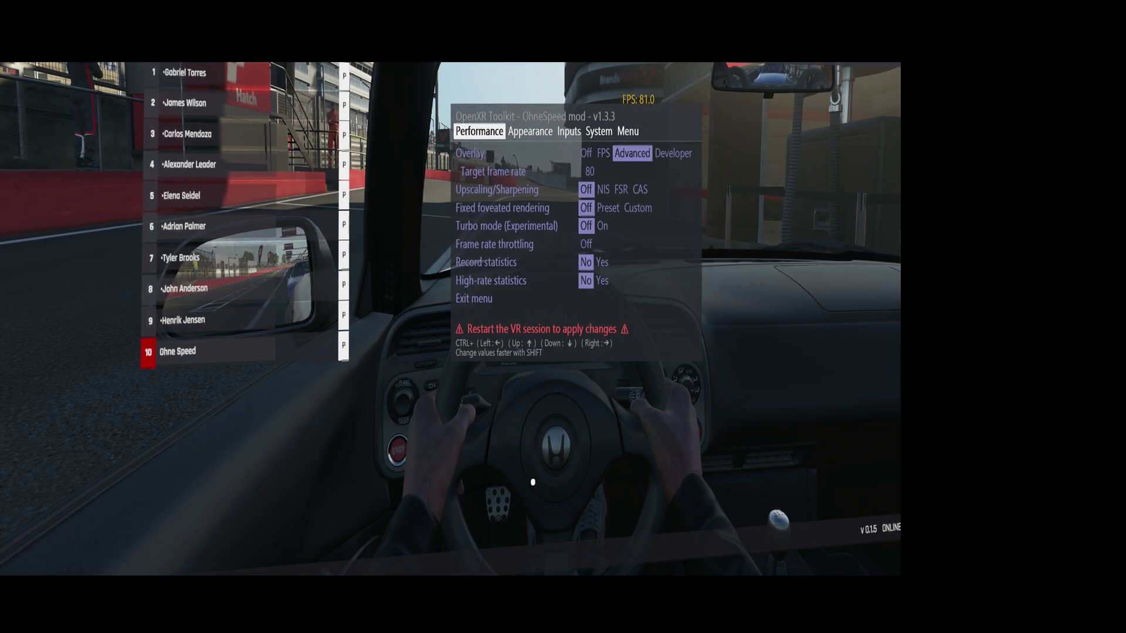
Change the Overlay from Advanced to FPS only, then step down to Upscaling/Sharpening.
{"action": "key", "text": "ctrl+Down"}
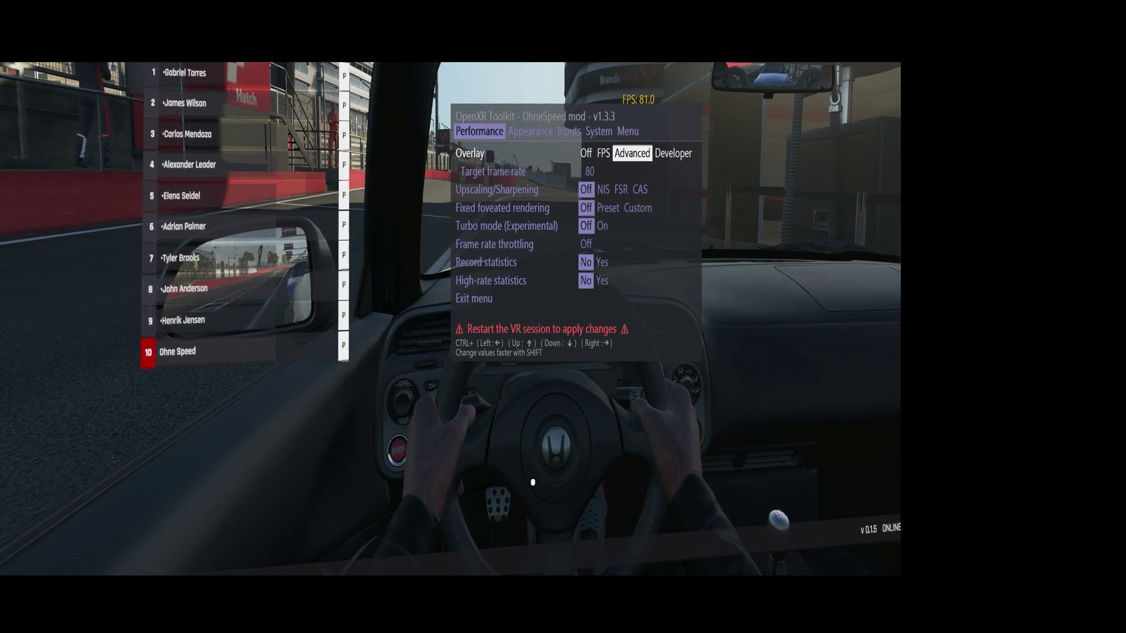
{"action": "key", "text": "ctrl+Left"}
{"action": "key", "text": "ctrl+Right"}
{"action": "key", "text": "ctrl+Left"}
{"action": "key", "text": "ctrl+Down"}
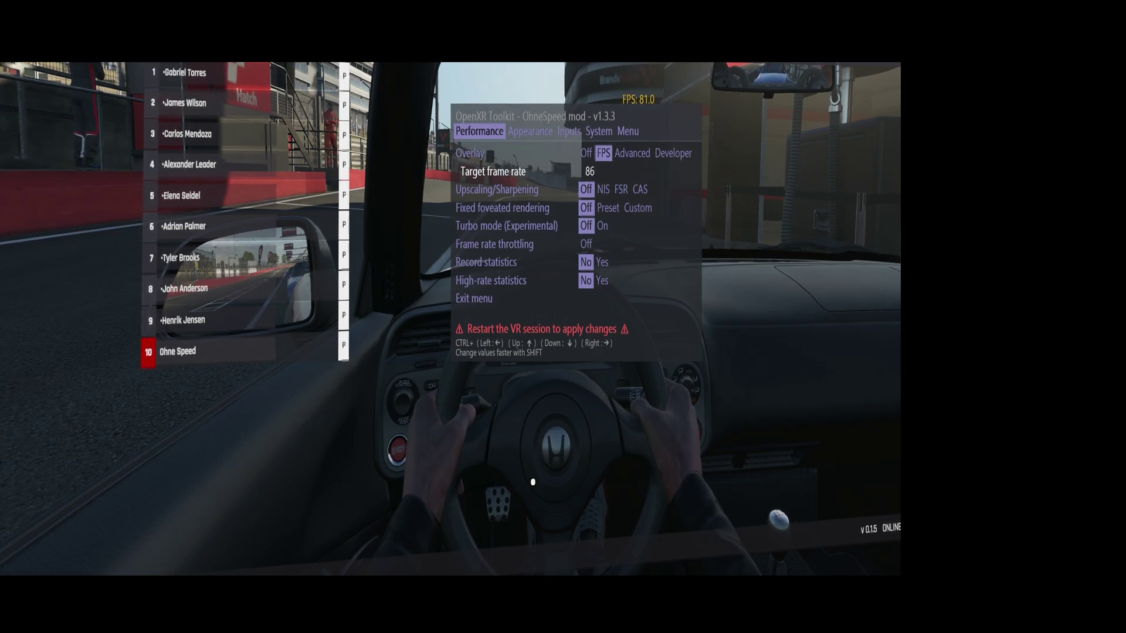
{"action": "key", "text": "ctrl+Down"}
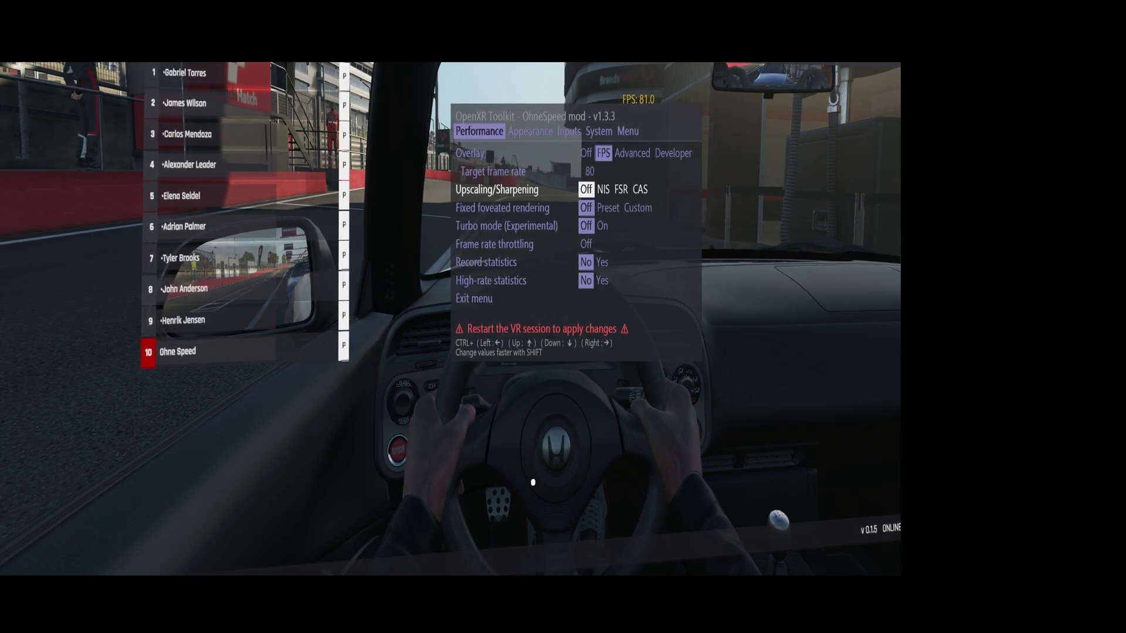
{"action": "key", "text": "ctrl+Right"}
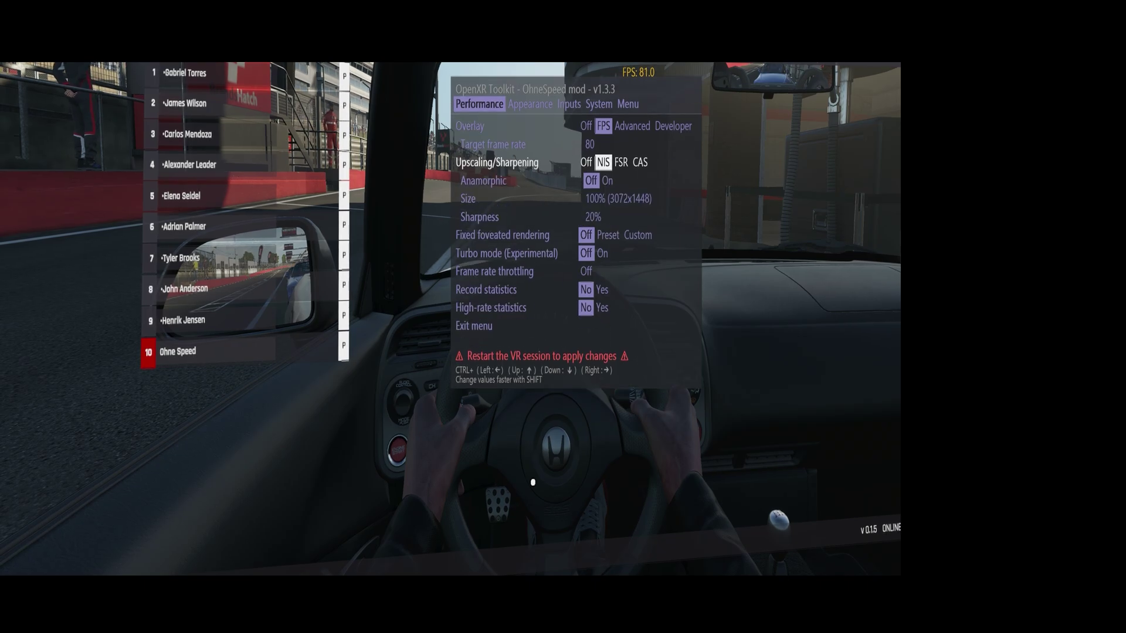
{"action": "key", "text": "ctrl+Right"}
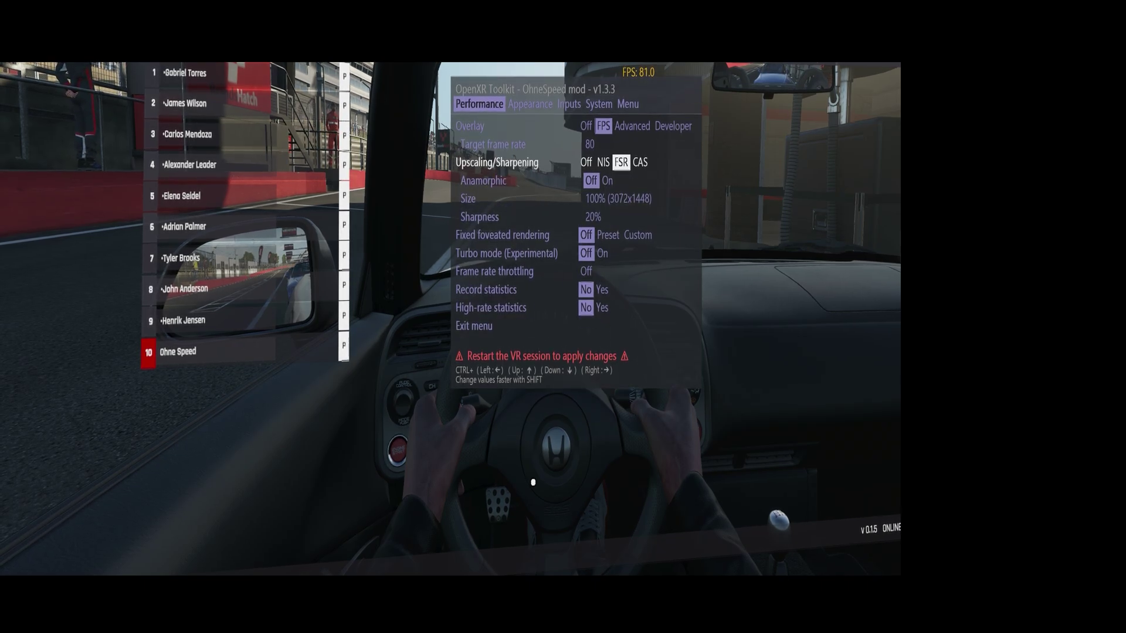
{"action": "key", "text": "ctrl+Down"}
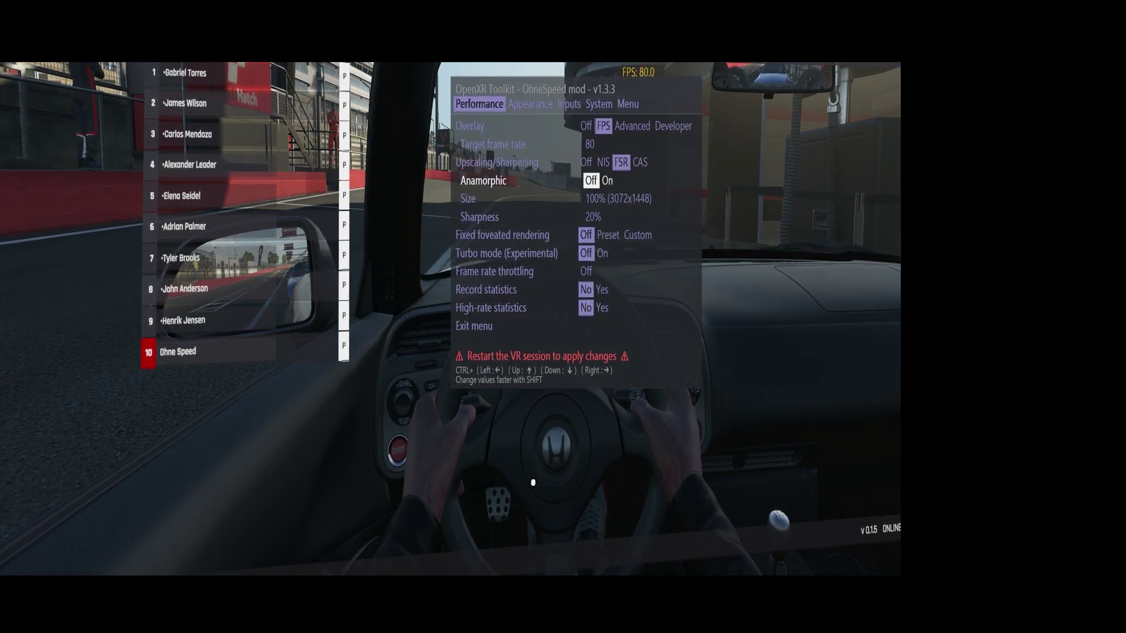
{"action": "key", "text": "ctrl+Right"}
{"action": "key", "text": "ctrl+Down"}
{"action": "key", "text": "ctrl+Down"}
{"action": "key", "text": "ctrl+Left"}
{"action": "key", "text": "ctrl+Left"}
{"action": "key", "text": "ctrl+Left"}
{"action": "key", "text": "ctrl+Left"}
{"action": "key", "text": "ctrl+Left"}
{"action": "key", "text": "ctrl+Left"}
{"action": "key", "text": "ctrl+Left"}
{"action": "key", "text": "ctrl+Left"}
{"action": "key", "text": "ctrl+Left"}
{"action": "key", "text": "ctrl+Left"}
{"action": "key", "text": "ctrl+Left"}
{"action": "key", "text": "ctrl+Left"}
{"action": "key", "text": "ctrl+Left"}
{"action": "key", "text": "ctrl+Left"}
{"action": "key", "text": "ctrl+Left"}
{"action": "key", "text": "ctrl+Left"}
{"action": "key", "text": "ctrl+Left"}
{"action": "key", "text": "ctrl+Left"}
{"action": "key", "text": "ctrl+Left"}
{"action": "key", "text": "ctrl+Left"}
{"action": "key", "text": "ctrl+Left"}
{"action": "key", "text": "ctrl+Left"}
{"action": "key", "text": "ctrl+Left"}
{"action": "key", "text": "ctrl+Left"}
{"action": "key", "text": "ctrl+Left"}
{"action": "key", "text": "ctrl+Left"}
{"action": "key", "text": "ctrl+Left"}
{"action": "key", "text": "ctrl+Left"}
{"action": "key", "text": "ctrl+Left"}
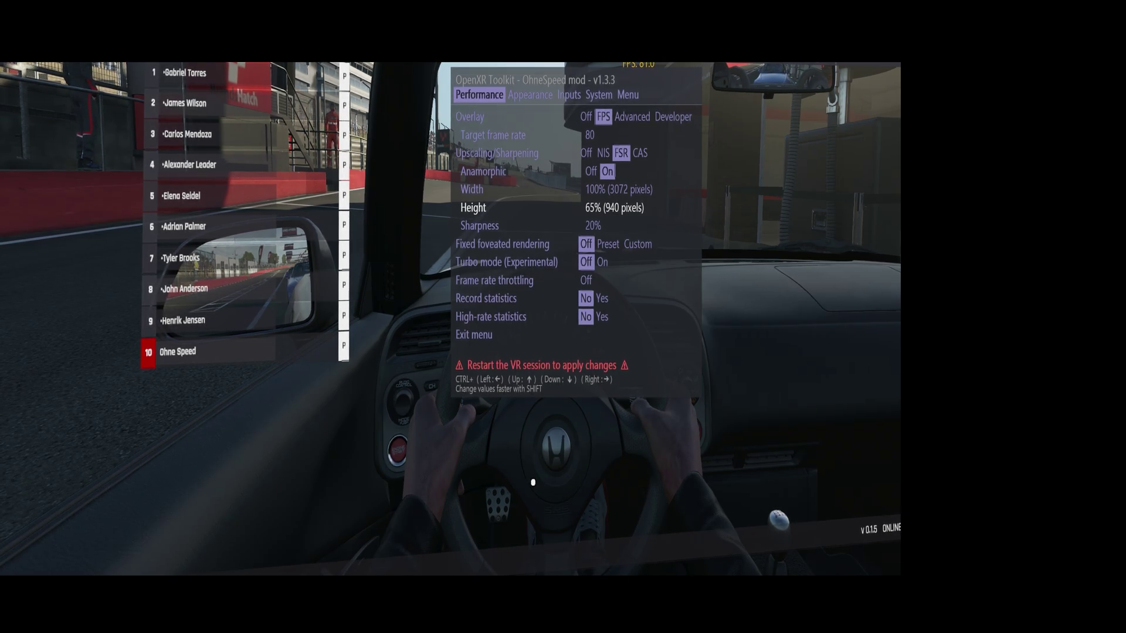
{"action": "key", "text": "ctrl+Up"}
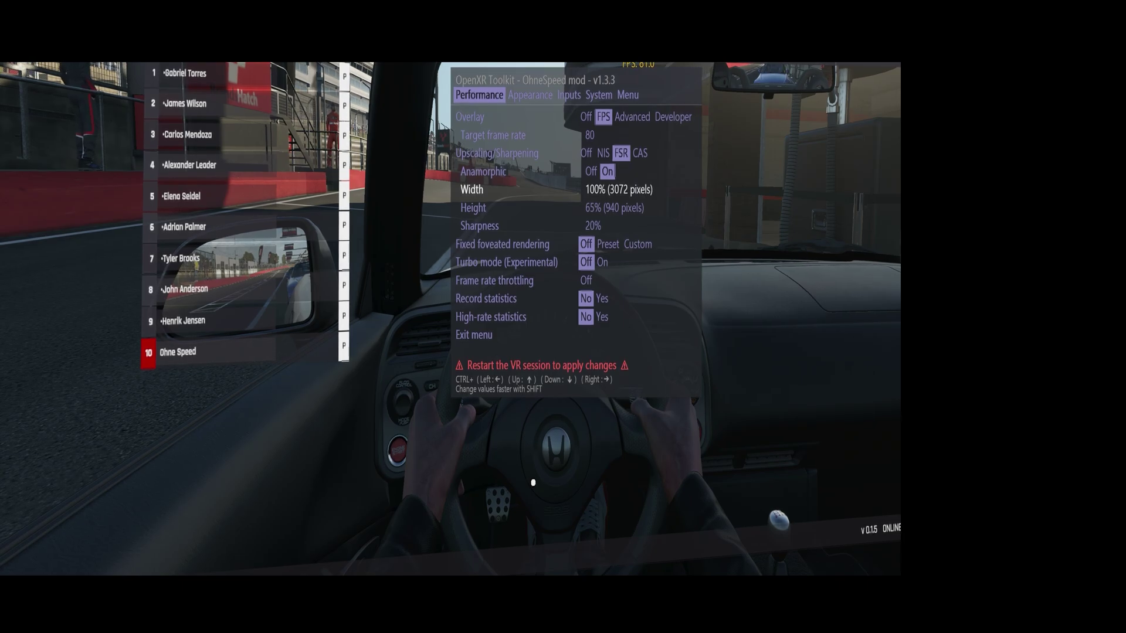
{"action": "key", "text": "ctrl+Down"}
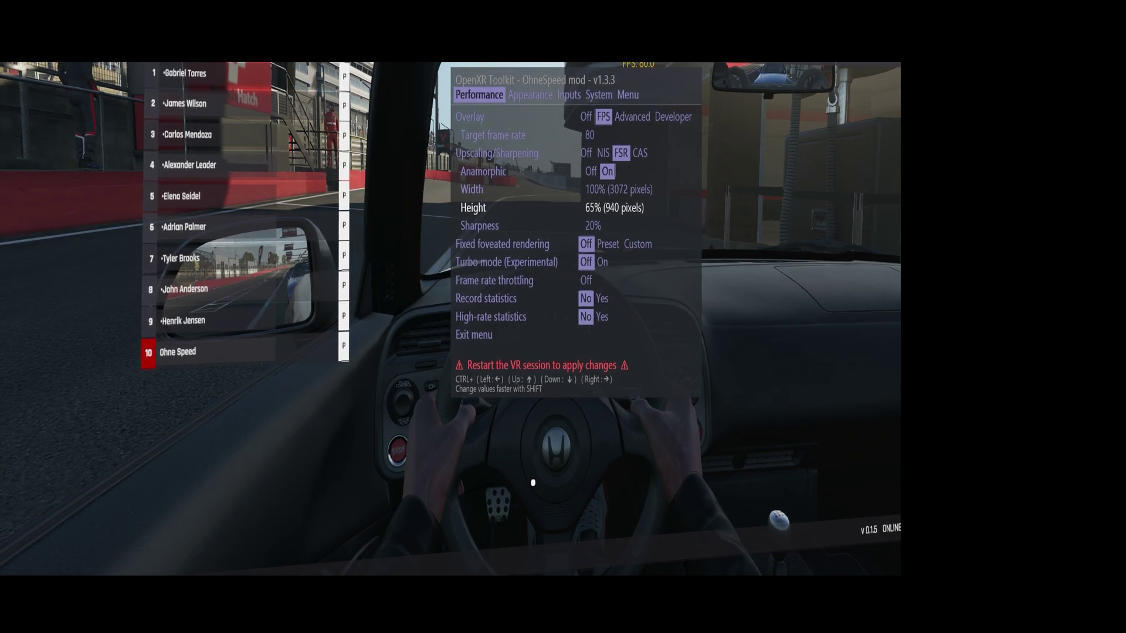
{"action": "key", "text": "ctrl+Right"}
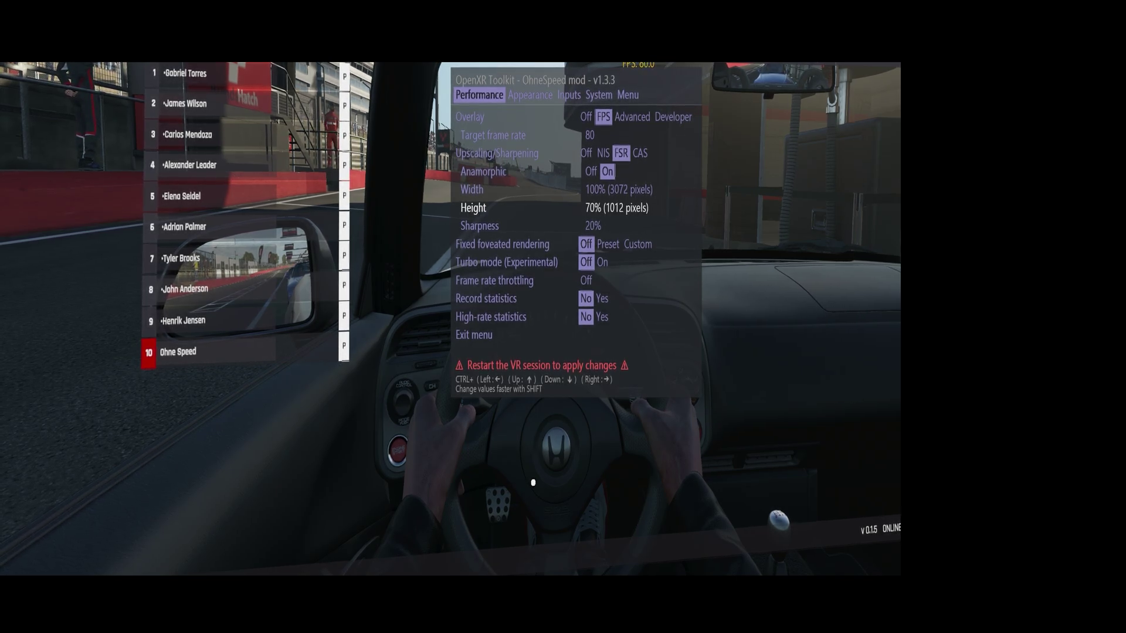
{"action": "key", "text": "ctrl+Up"}
{"action": "key", "text": "ctrl+Up"}
{"action": "key", "text": "ctrl+Up"}
{"action": "key", "text": "ctrl+Left"}
{"action": "key", "text": "ctrl+Left"}
{"action": "key", "text": "ctrl+Down"}
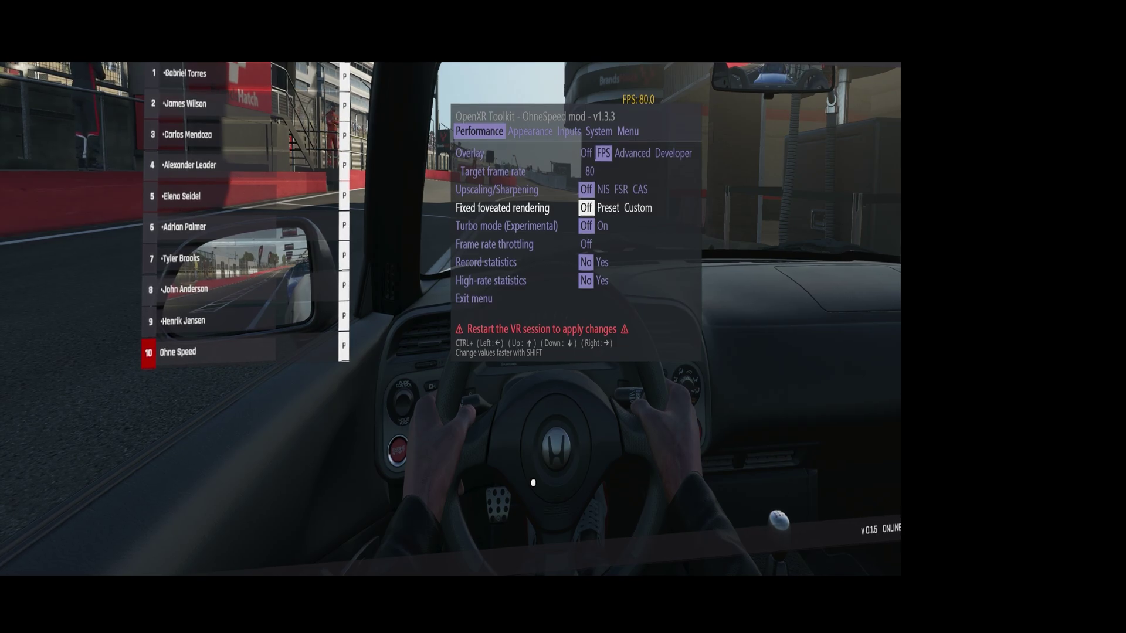
{"action": "key", "text": "ctrl+Down"}
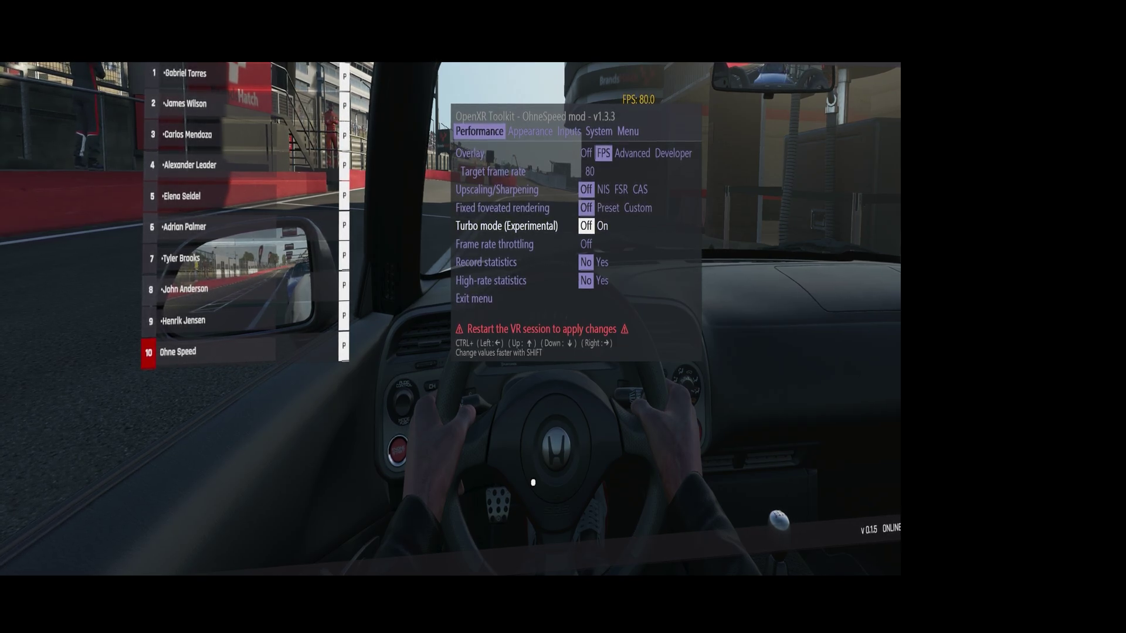
{"action": "key", "text": "ctrl+Down"}
{"action": "key", "text": "ctrl+Down"}
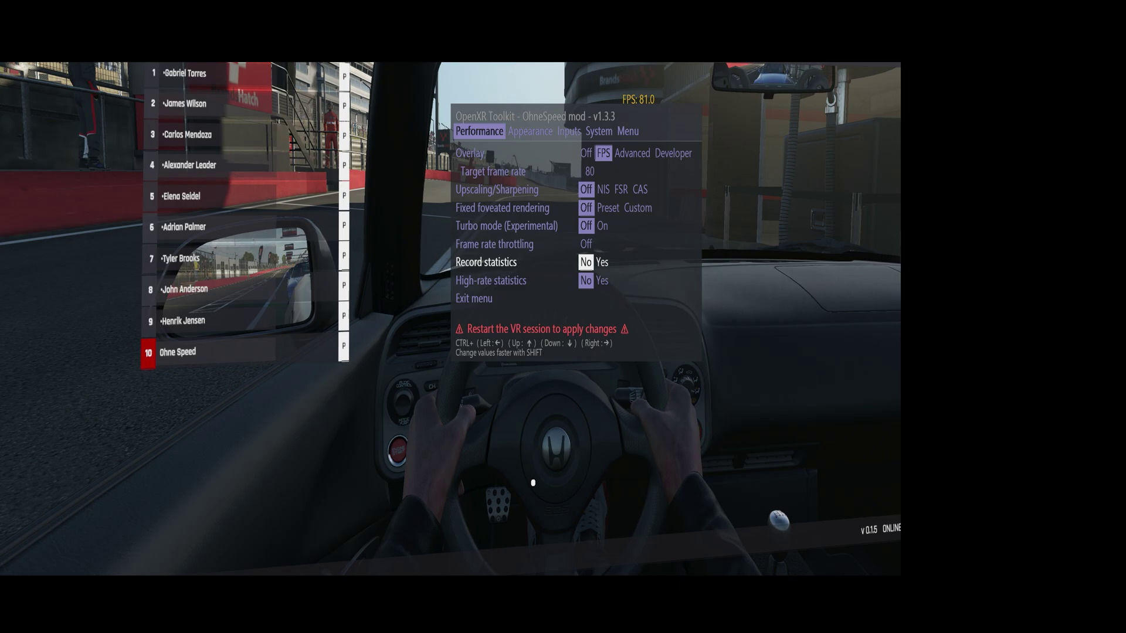
{"action": "key", "text": "ctrl+Down"}
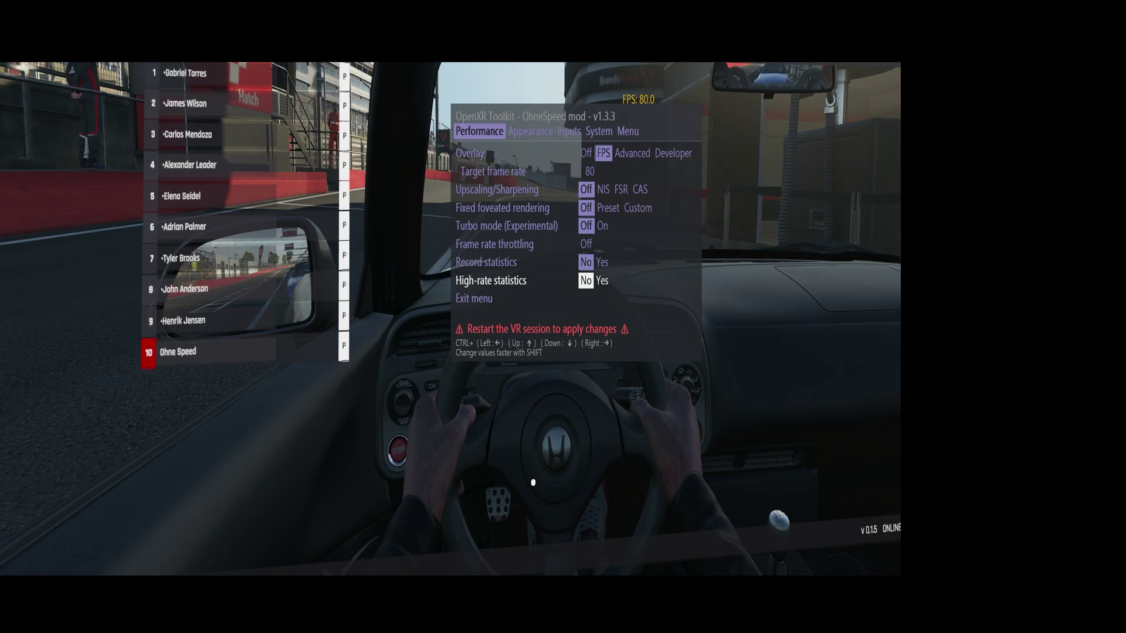
On the Appearance page, try Post Processing with saturation 68, then set Post Processing to Off.
{"action": "key", "text": "ctrl+Down"}
{"action": "key", "text": "ctrl+Down"}
{"action": "key", "text": "ctrl+Right"}
{"action": "key", "text": "ctrl+Down"}
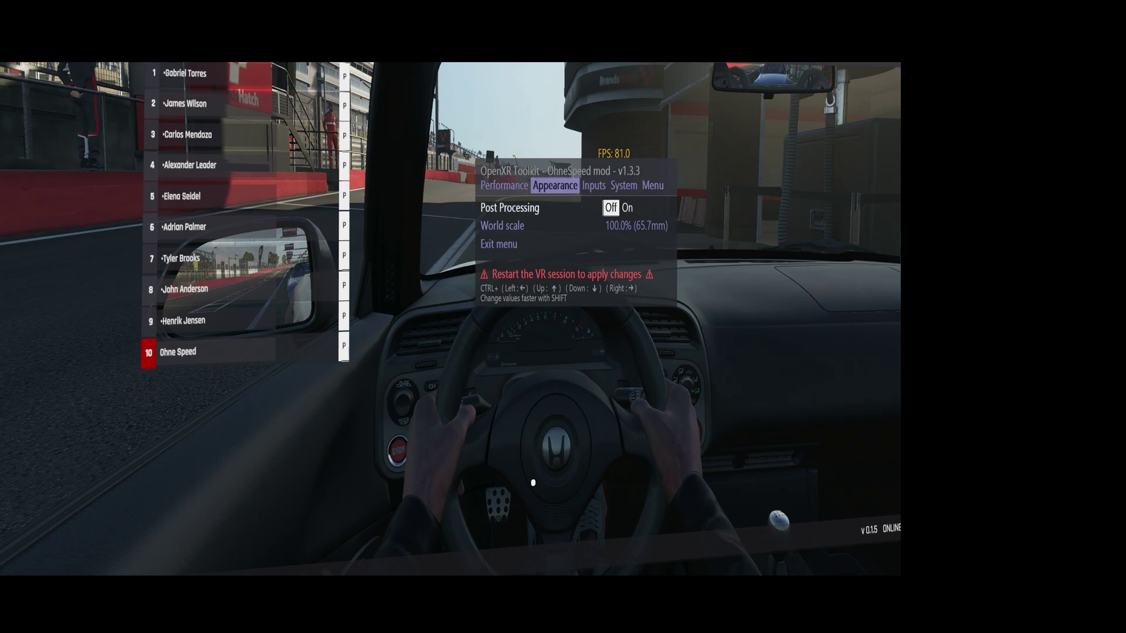
{"action": "key", "text": "ctrl+Right"}
{"action": "key", "text": "ctrl+Down"}
{"action": "key", "text": "ctrl+Down"}
{"action": "key", "text": "ctrl+Down"}
{"action": "key", "text": "ctrl+Down"}
{"action": "key", "text": "ctrl+Down"}
{"action": "key", "text": "ctrl+Right"}
{"action": "key", "text": "ctrl+Up"}
{"action": "key", "text": "ctrl+Up"}
{"action": "key", "text": "ctrl+Up"}
{"action": "key", "text": "ctrl+Up"}
{"action": "key", "text": "ctrl+Up"}
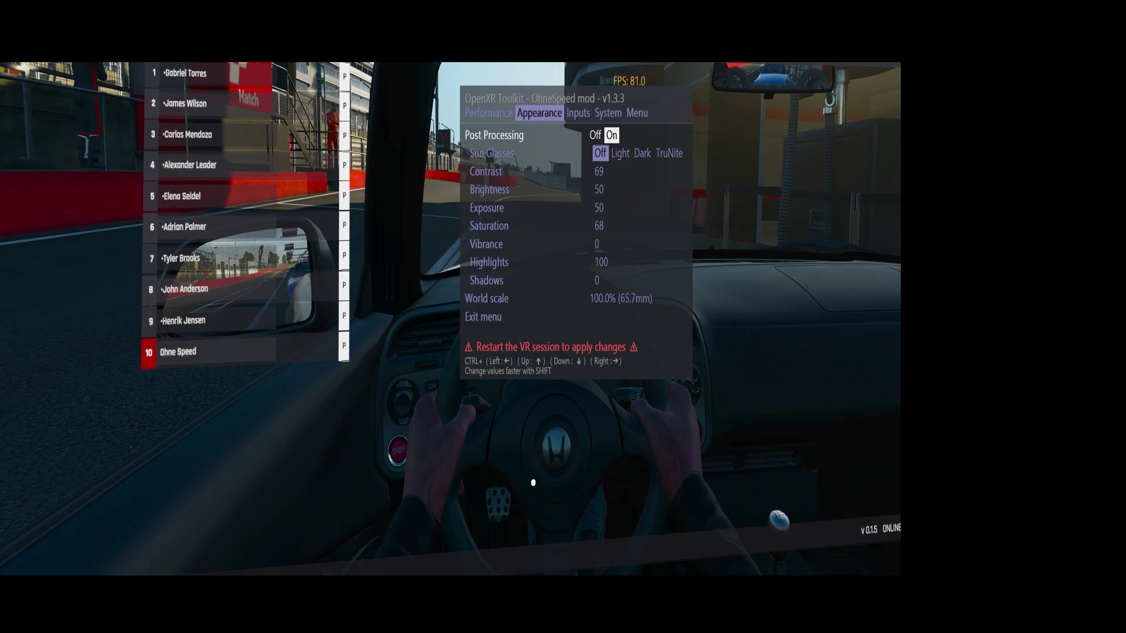
{"action": "key", "text": "ctrl+Left"}
Switch to the Inputs page and select Over-prediction reduction.
{"action": "key", "text": "ctrl+Up"}
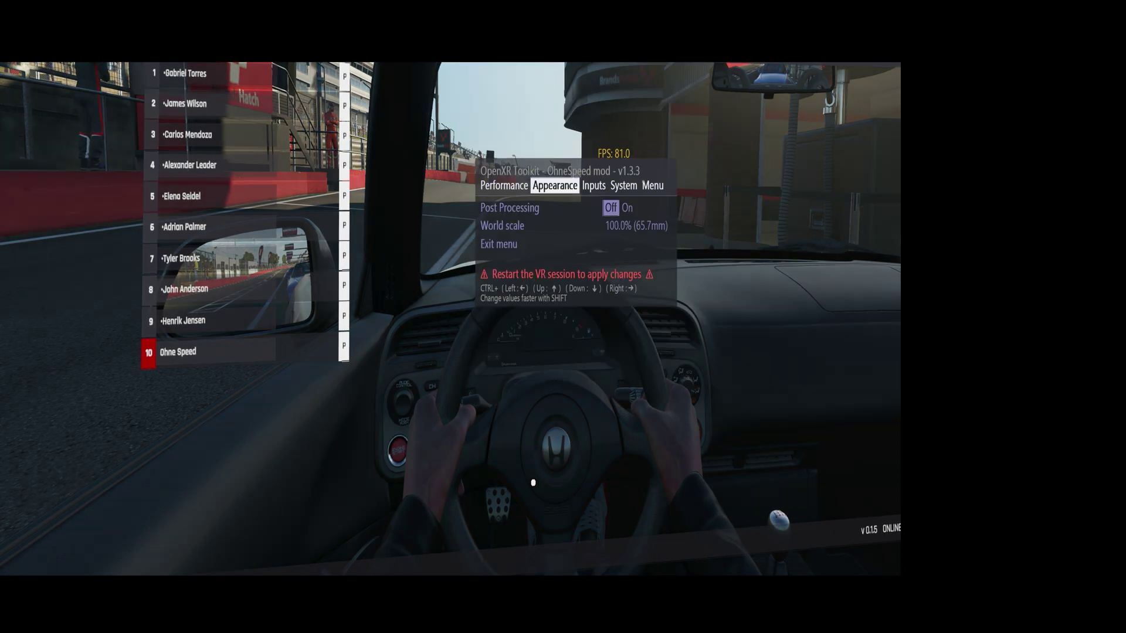
{"action": "key", "text": "ctrl+Right"}
{"action": "key", "text": "ctrl+Down"}
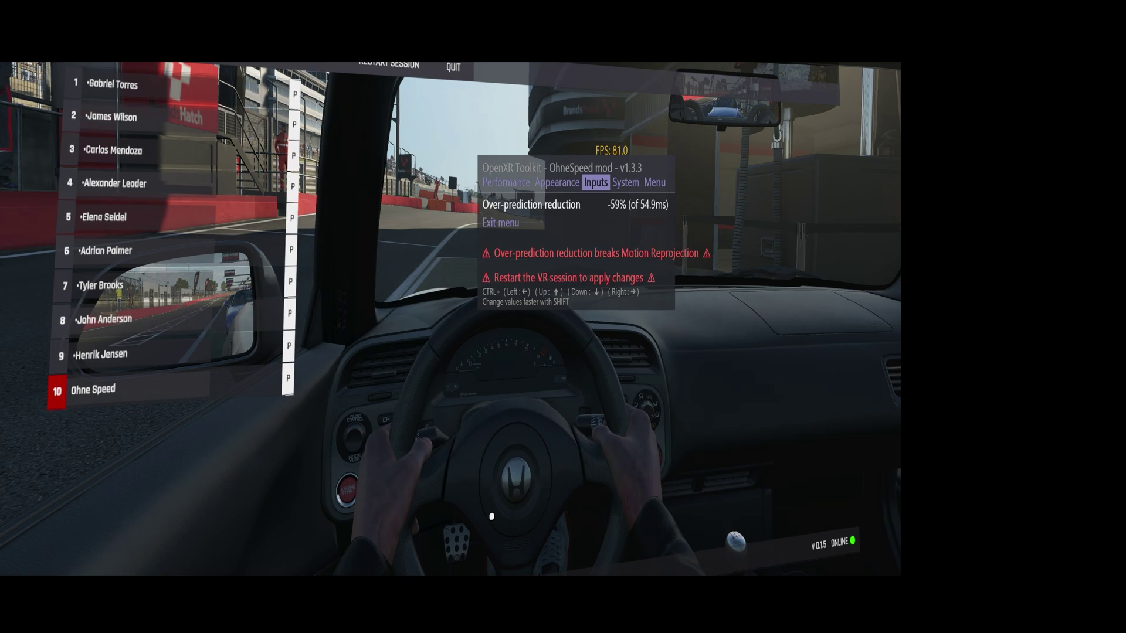
Set Over-prediction reduction to 0%, look over the System and Menu pages, and exit the menu.
{"action": "key", "text": "ctrl+shift+Right"}
{"action": "key", "text": "ctrl+shift+Right"}
{"action": "key", "text": "ctrl+shift+Right"}
{"action": "key", "text": "ctrl+Up"}
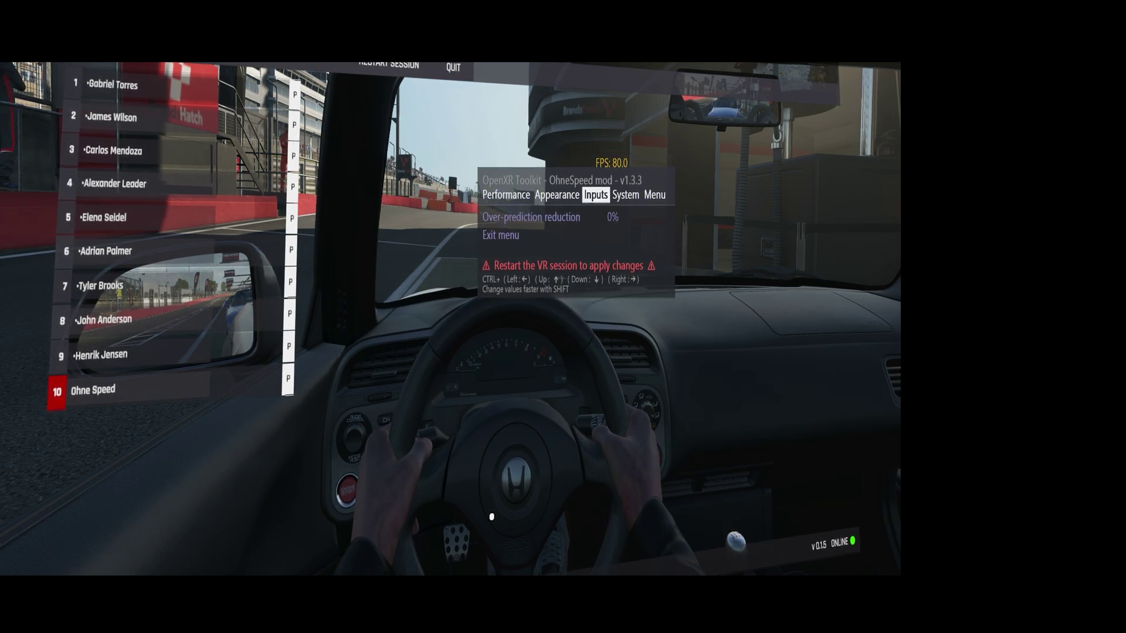
{"action": "key", "text": "ctrl+Right"}
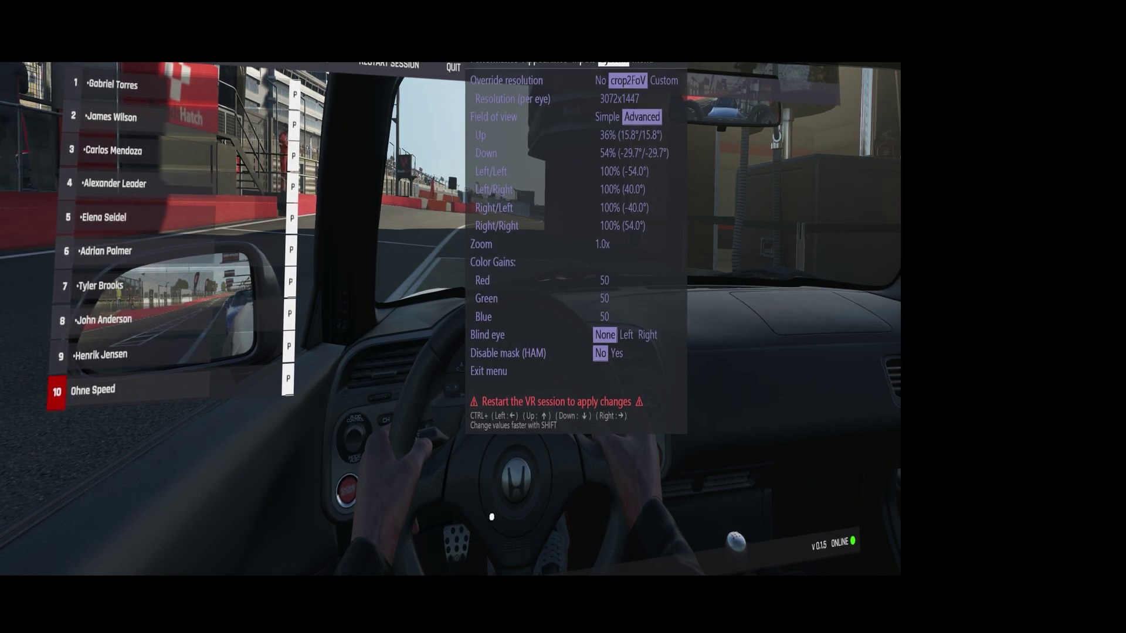
{"action": "key", "text": "ctrl+Right"}
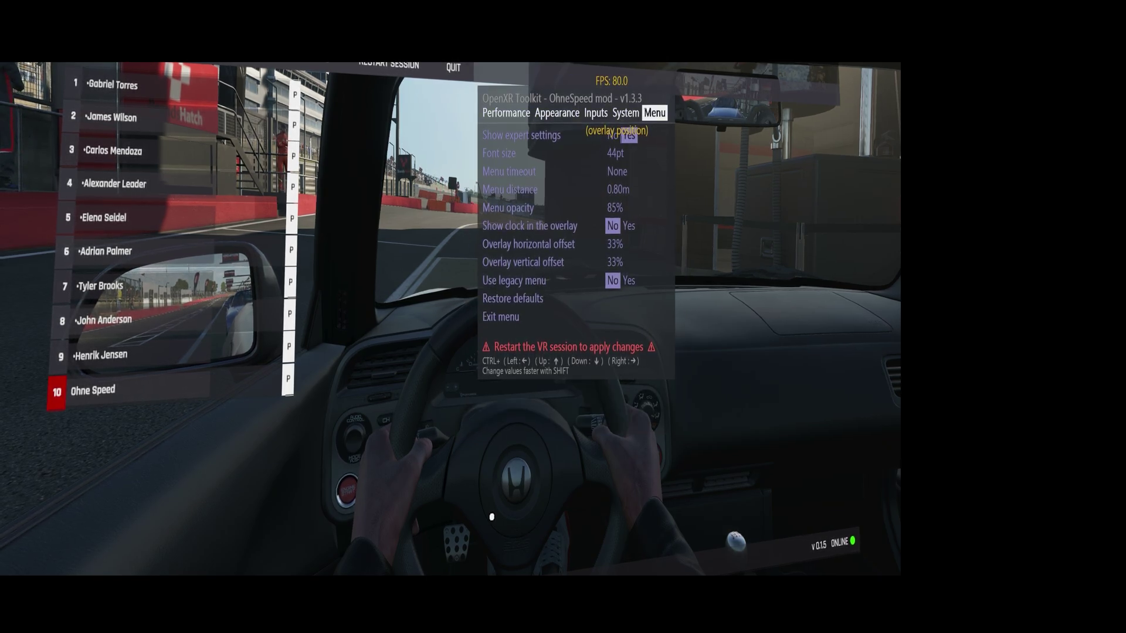
{"action": "key", "text": "ctrl+Left"}
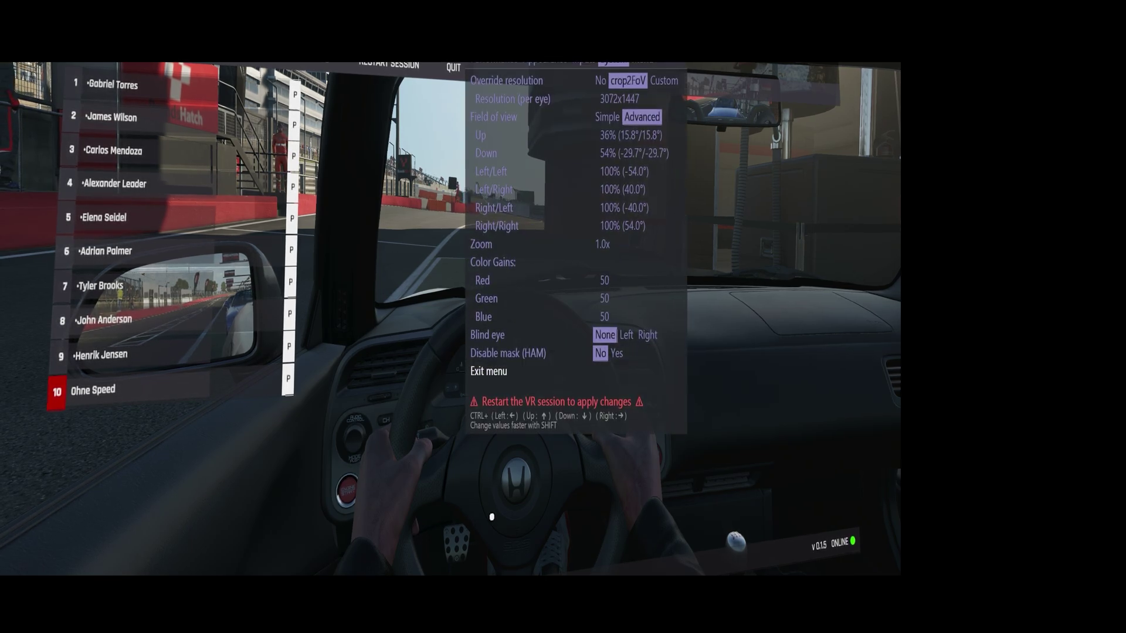
{"action": "key", "text": "ctrl+Right"}
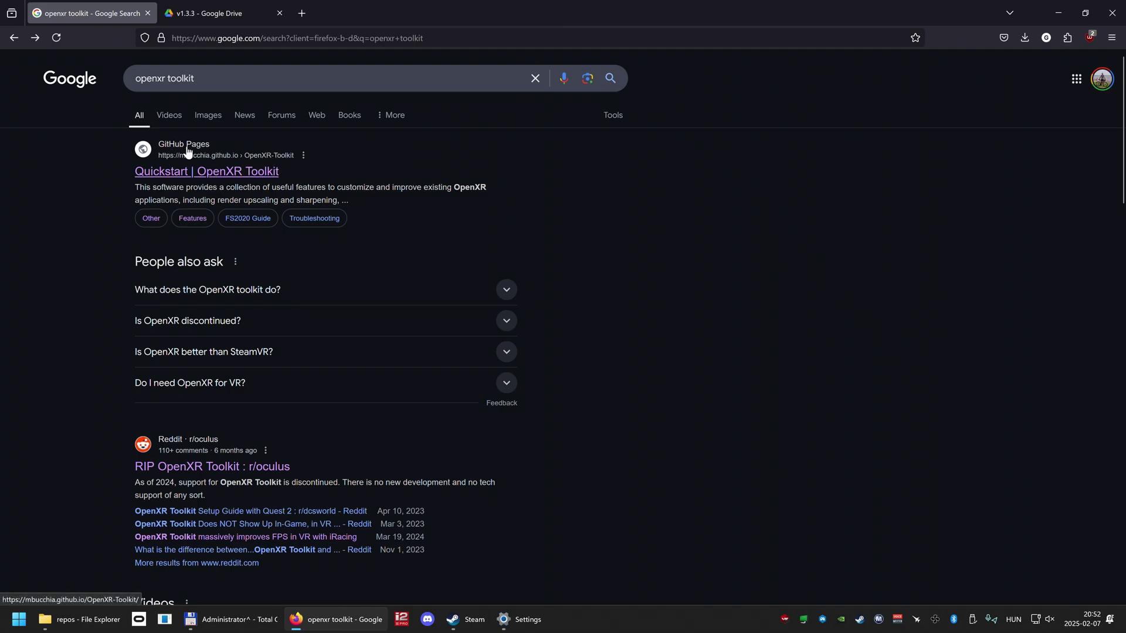
Open the OpenXR Toolkit Quickstart page from the results and view the Contributions credits.
{"action": "left_click", "coordinate": [270, 78]}
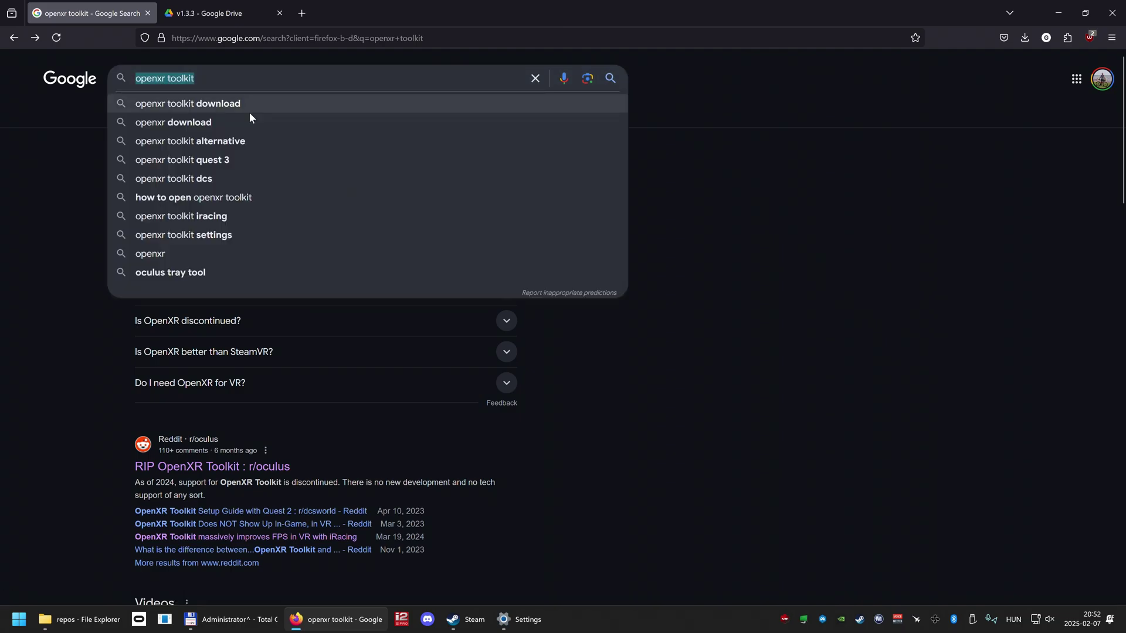
{"action": "left_click", "coordinate": [53, 164]}
{"action": "left_click", "coordinate": [199, 172]}
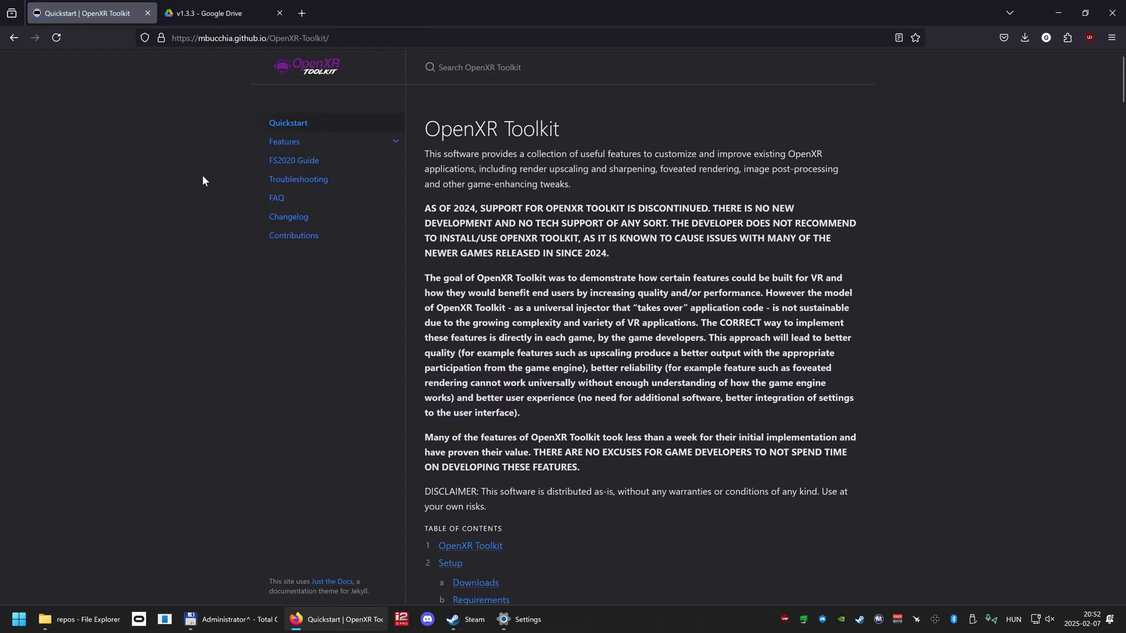
{"action": "left_click", "coordinate": [285, 238]}
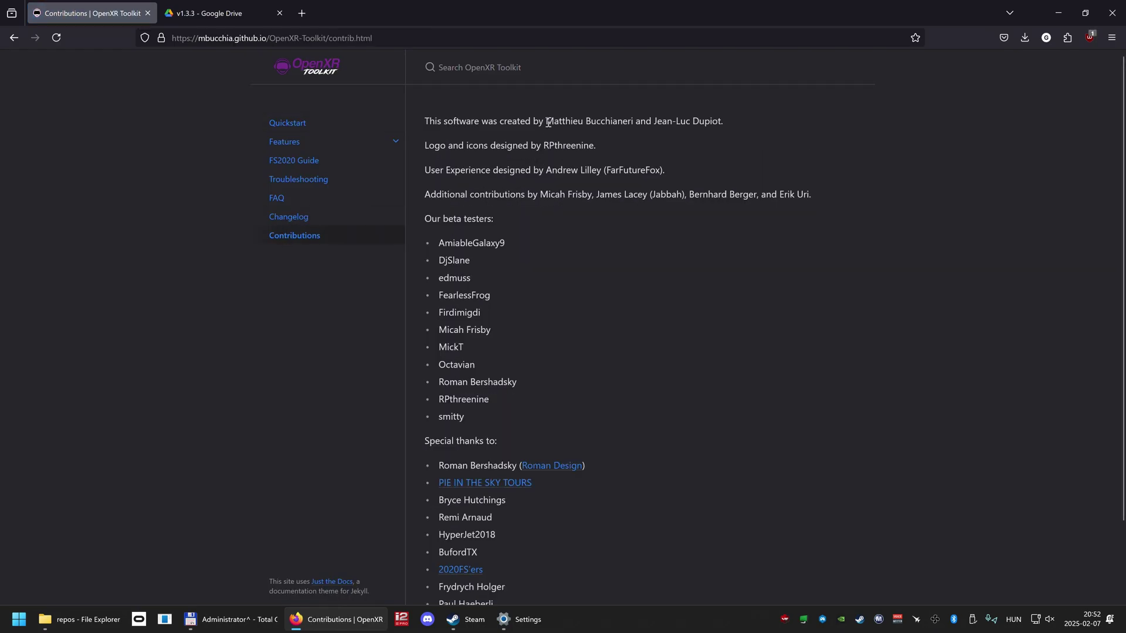
{"action": "left_click_drag", "start_coordinate": [548, 122], "coordinate": [699, 125]}
{"action": "left_click", "coordinate": [588, 124]}
{"action": "left_click", "coordinate": [707, 123]}
{"action": "scroll", "coordinate": [509, 441], "scroll_direction": "down", "scroll_amount": 2}
{"action": "scroll", "coordinate": [487, 469], "scroll_direction": "up", "scroll_amount": 2}
Return to Quickstart and download the latest 1.3.2 installer from the Downloads section.
{"action": "left_click", "coordinate": [288, 123]}
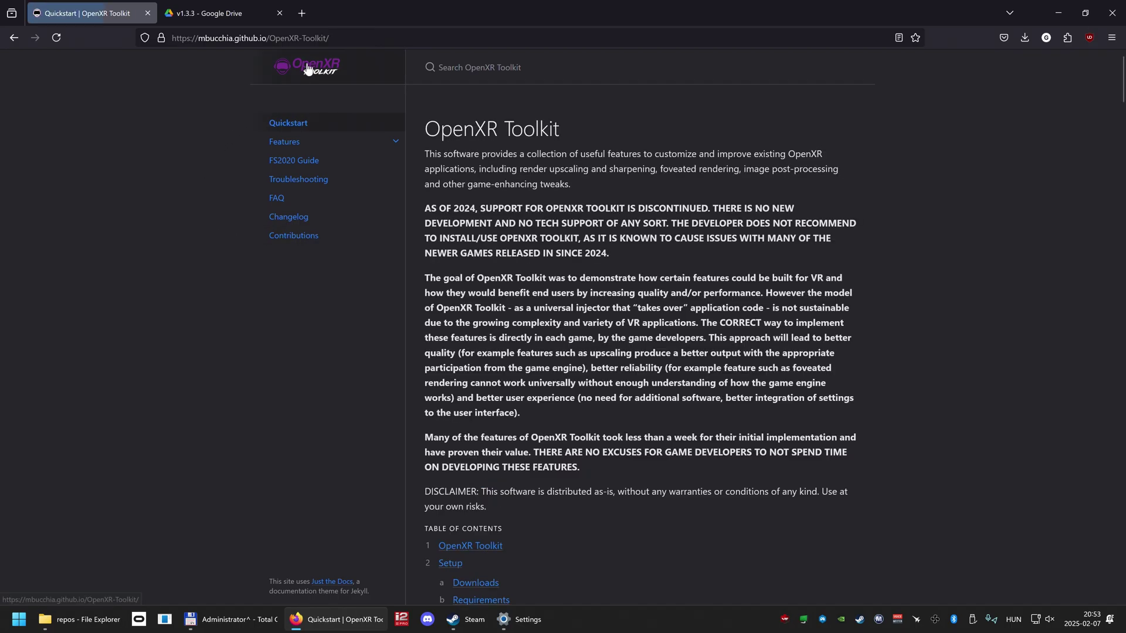
{"action": "scroll", "coordinate": [483, 304], "scroll_direction": "down", "scroll_amount": 6}
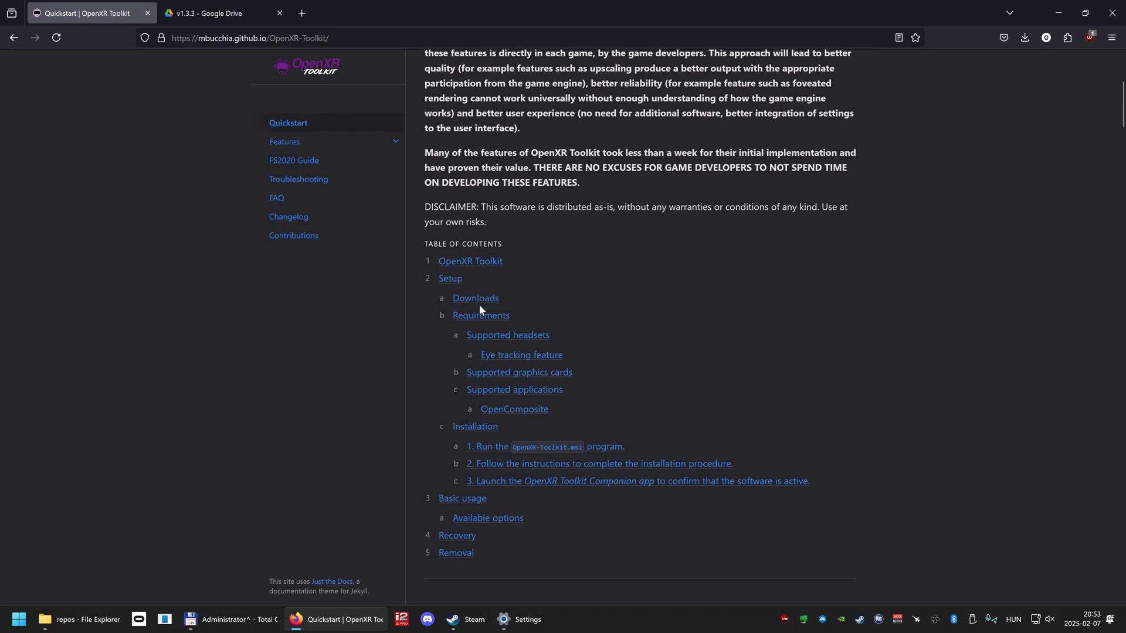
{"action": "left_click", "coordinate": [466, 203]}
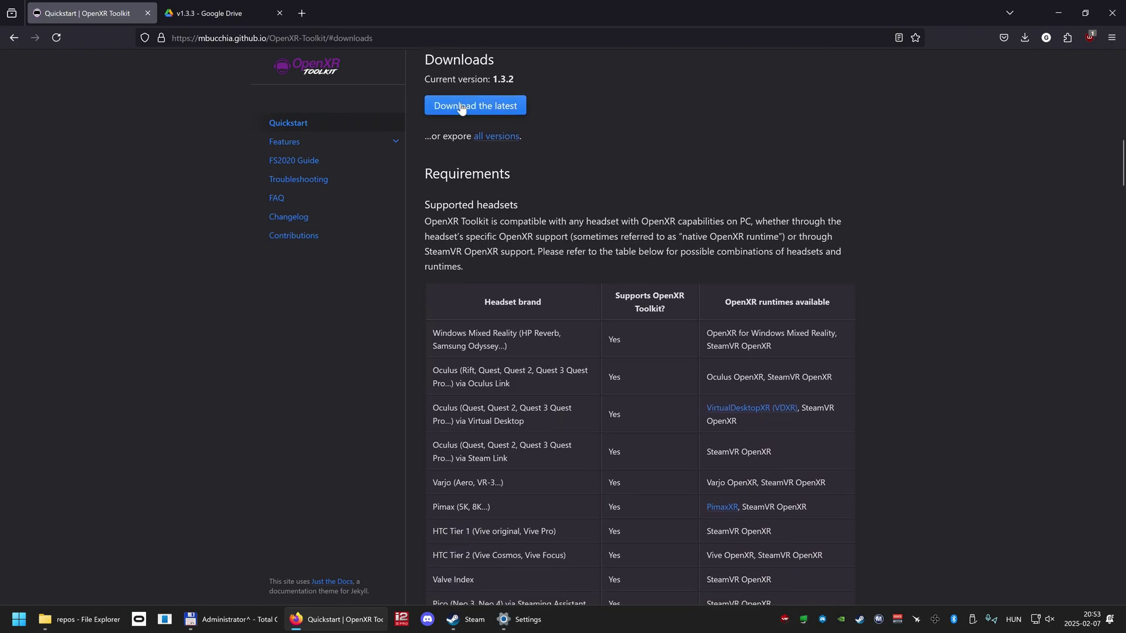
{"action": "left_click", "coordinate": [467, 108]}
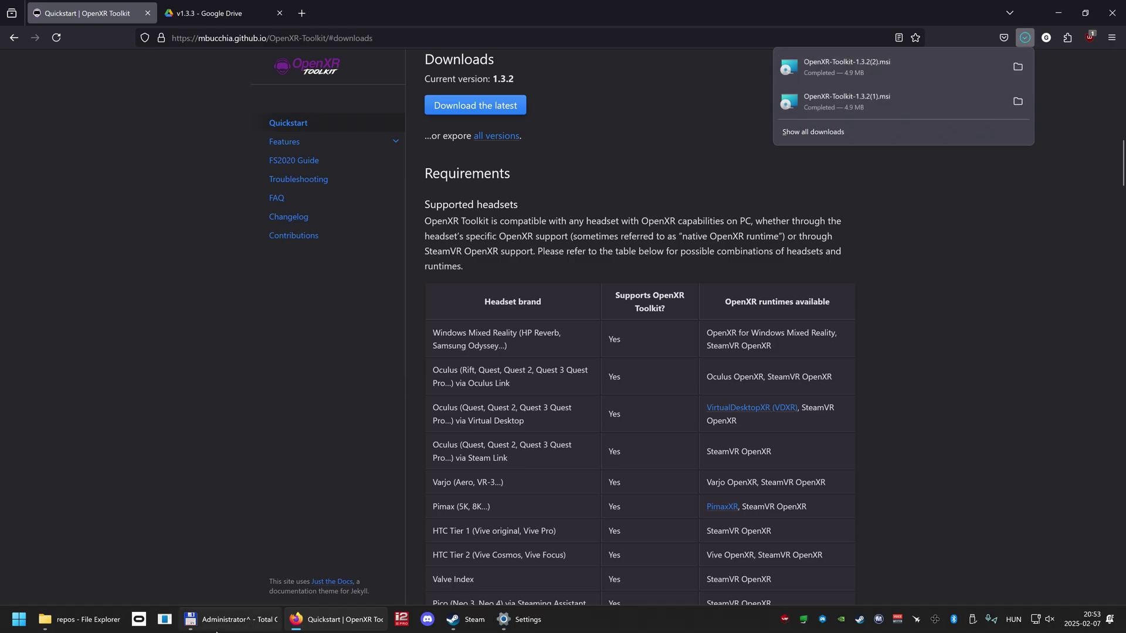
Install OpenXR Toolkit 1.3.2 from its msi, accepting the license agreement.
{"action": "left_click", "coordinate": [230, 619]}
{"action": "double_click", "coordinate": [317, 216]}
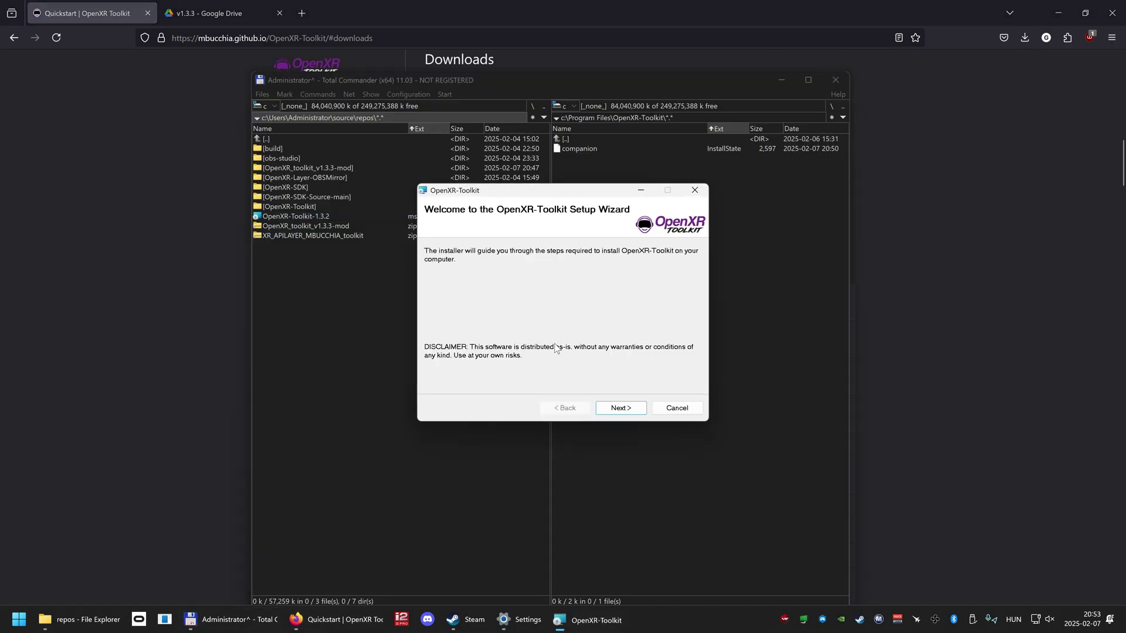
{"action": "left_click", "coordinate": [628, 408]}
{"action": "left_click", "coordinate": [627, 408]}
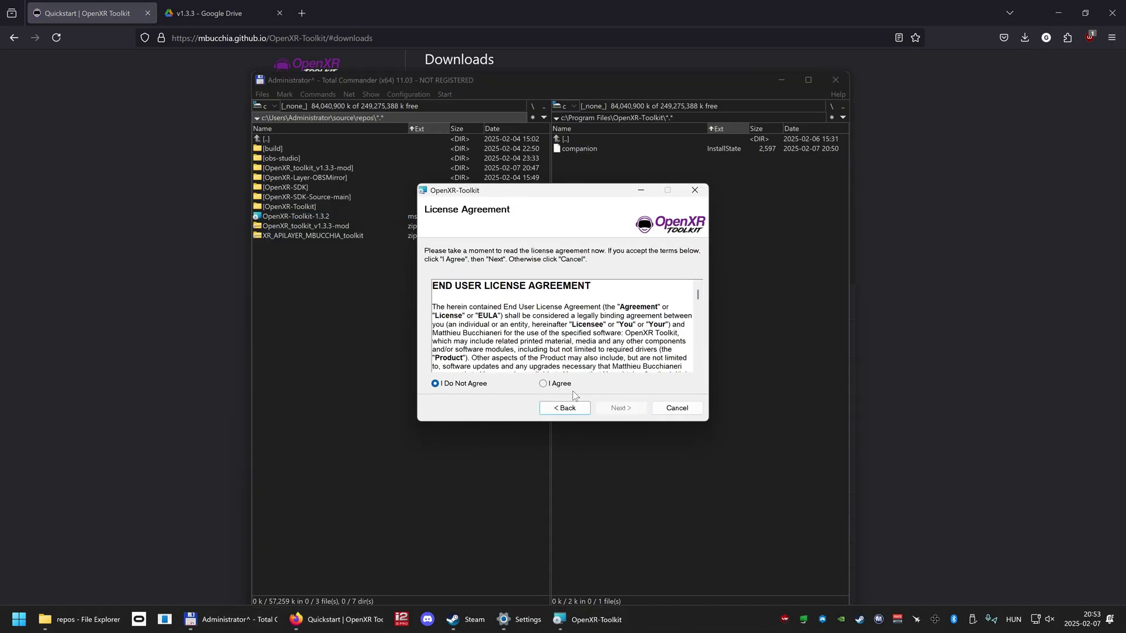
{"action": "left_click", "coordinate": [551, 383]}
{"action": "left_click", "coordinate": [610, 408]}
{"action": "left_click", "coordinate": [610, 409]}
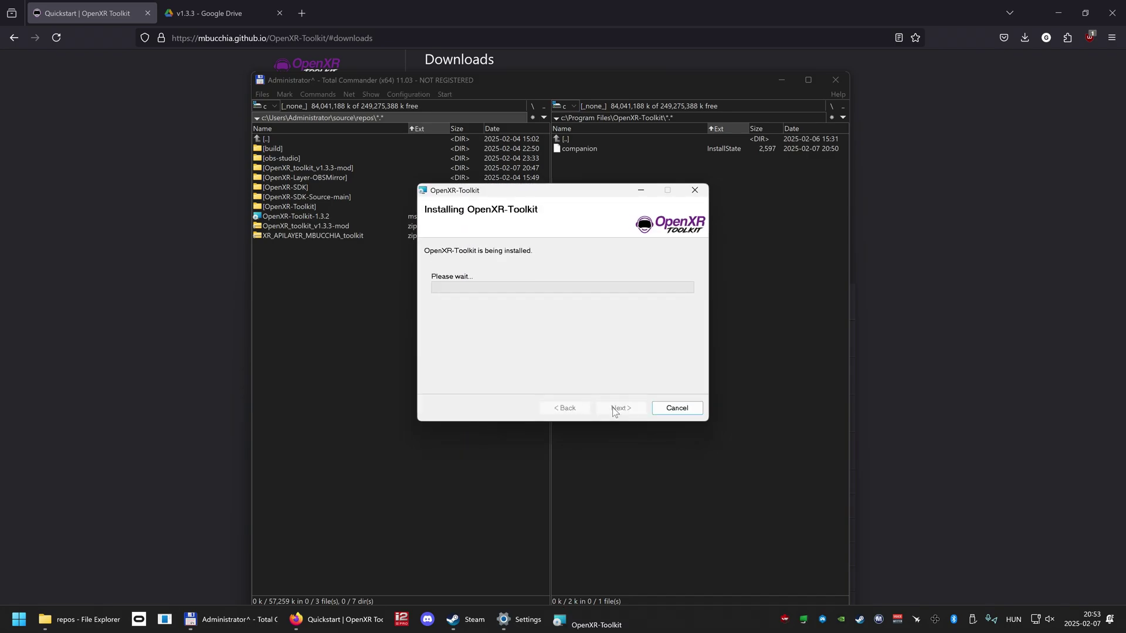
Close the finished installer and open the OpenXR_toolkit_v1.3.3-mod.zip archive.
{"action": "left_click", "coordinate": [625, 412]}
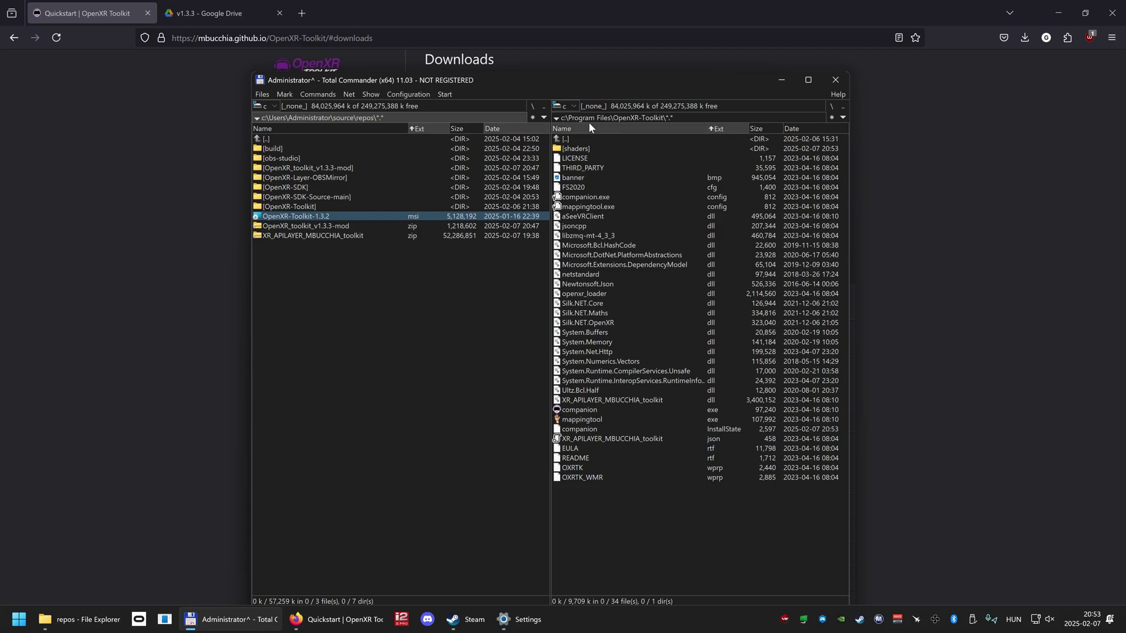
{"action": "left_click", "coordinate": [671, 400]}
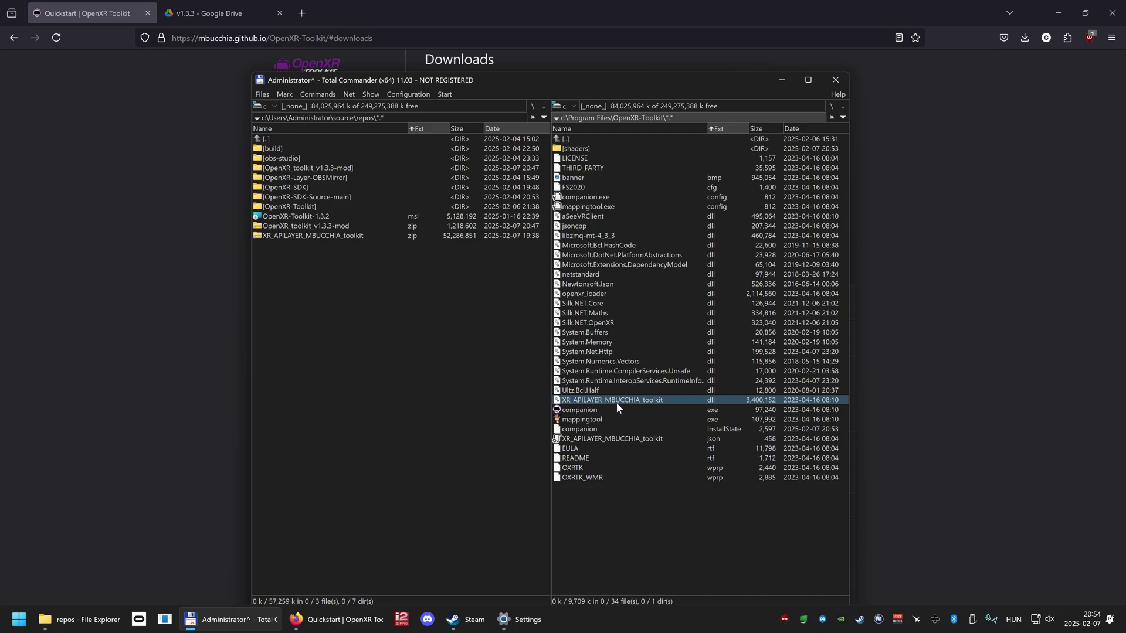
{"action": "double_click", "coordinate": [339, 226]}
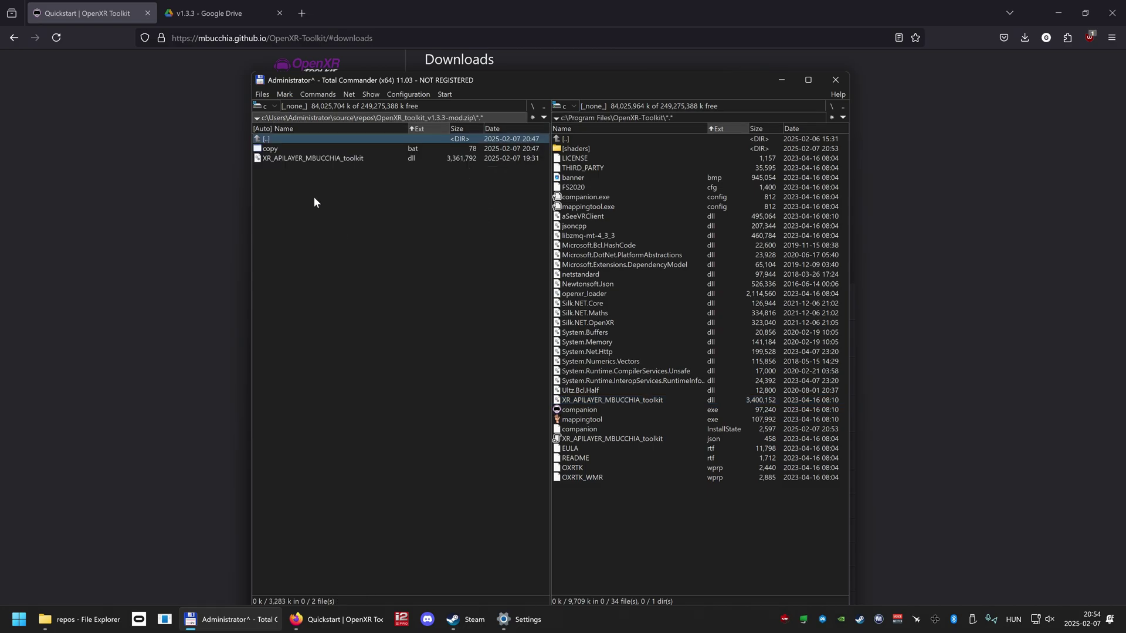
Download OpenXR_toolkit_v1.3.3-mod.zip from the Google Drive v1.3.3 folder via its actions menu.
{"action": "left_click", "coordinate": [220, 13]}
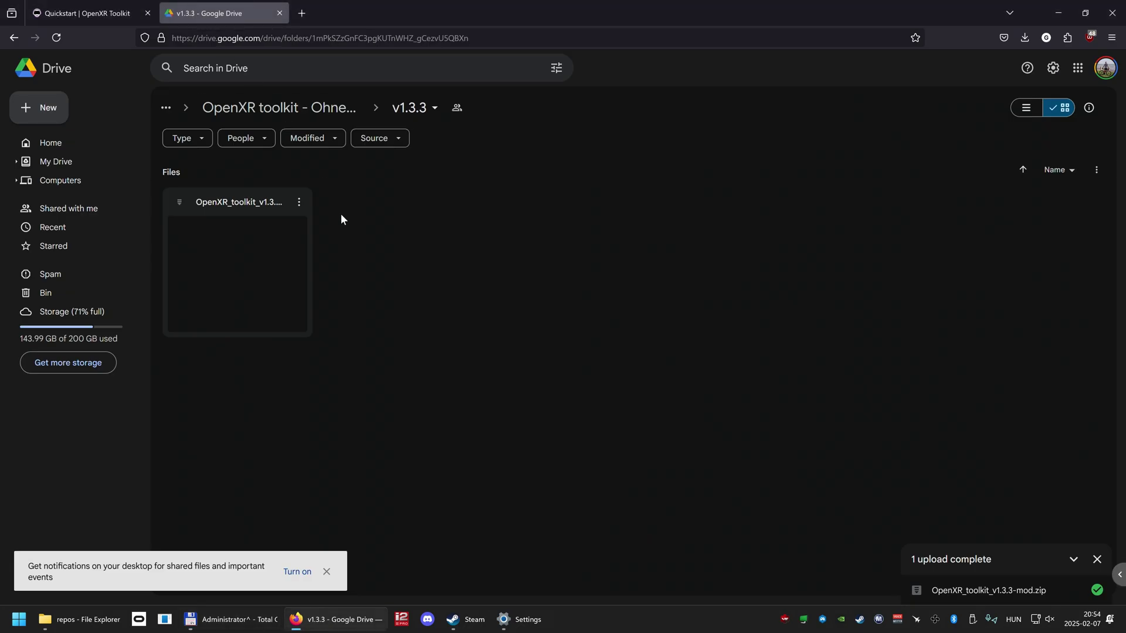
{"action": "left_click", "coordinate": [327, 572]}
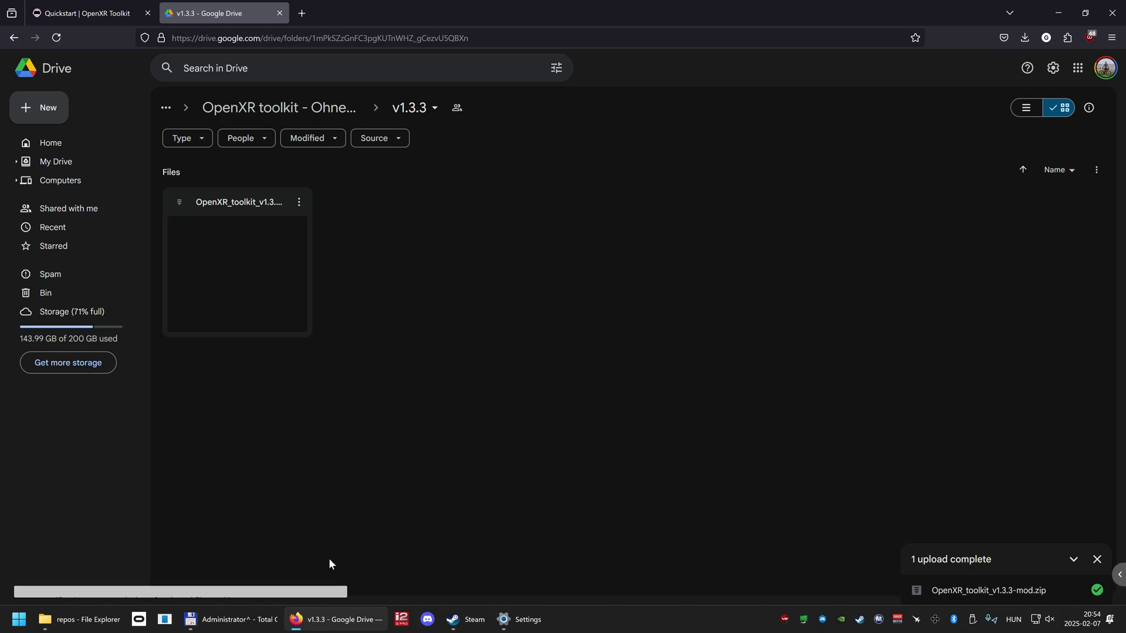
{"action": "left_click", "coordinate": [300, 204]}
{"action": "left_click", "coordinate": [393, 254]}
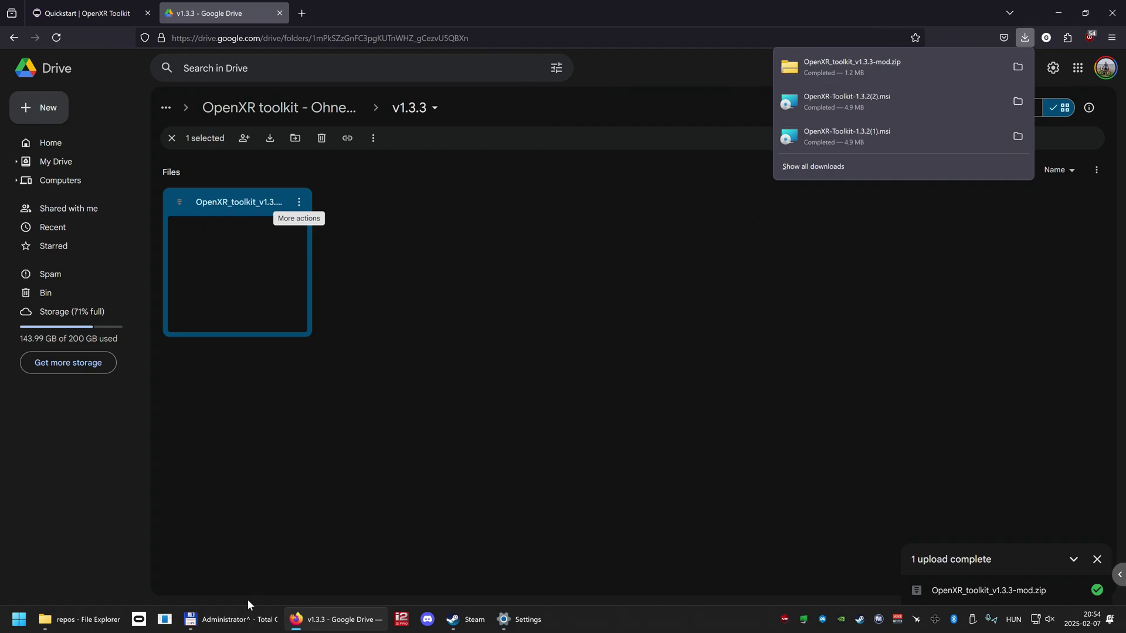
View the contents of the mod's copy.bat script in Total Commander's viewer.
{"action": "left_click", "coordinate": [232, 620]}
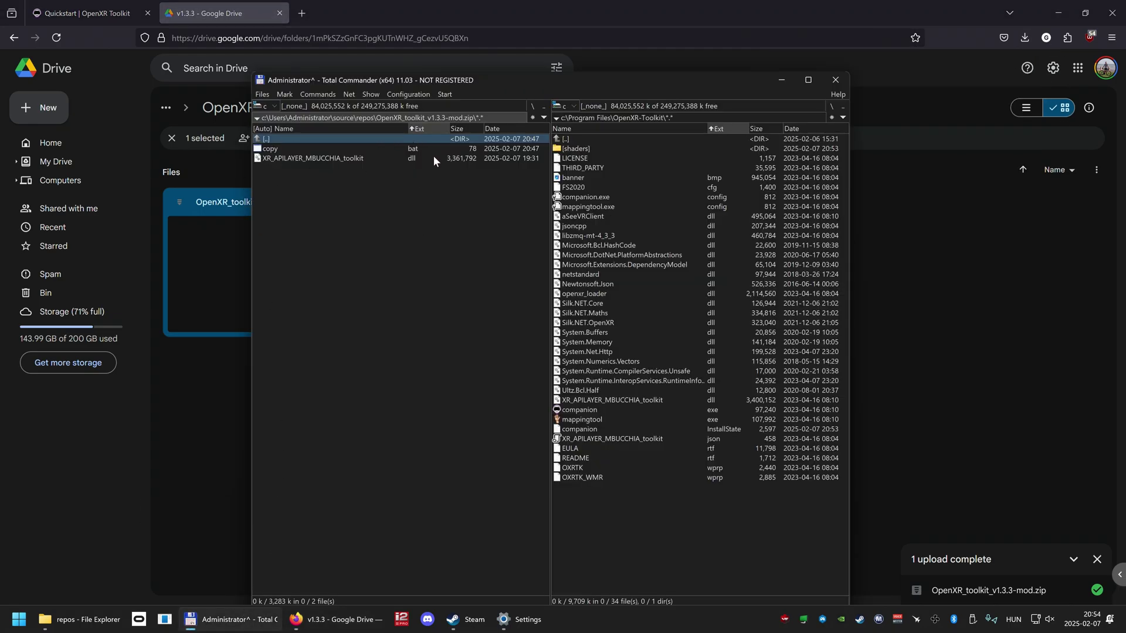
{"action": "left_click", "coordinate": [271, 150]}
{"action": "key", "text": "F3"}
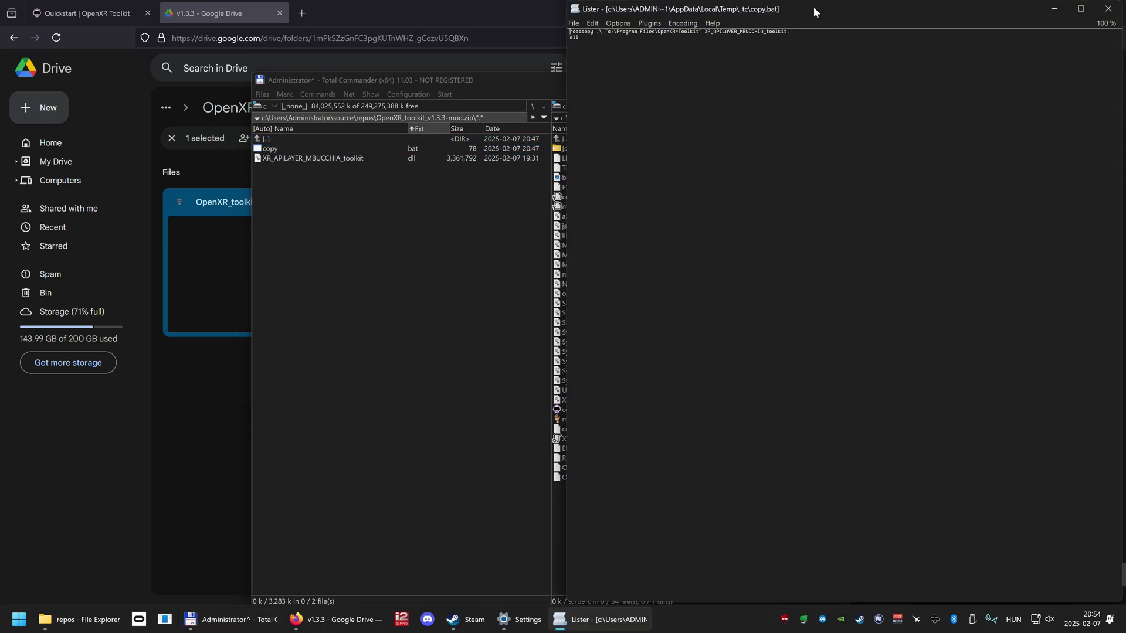
{"action": "left_click_drag", "start_coordinate": [814, 6], "coordinate": [638, 307]}
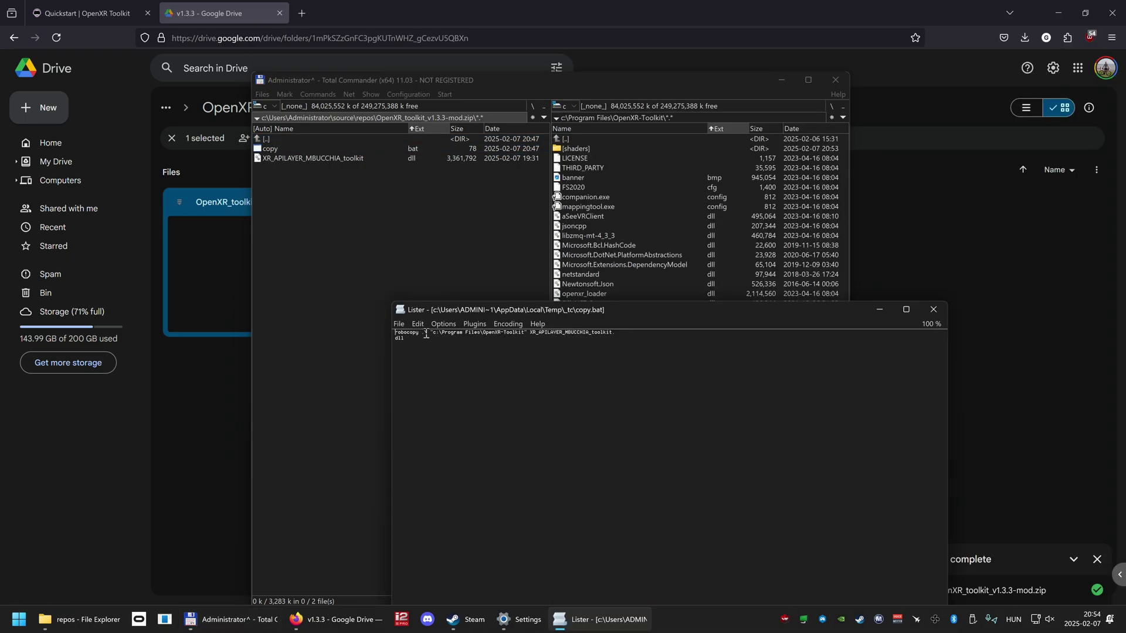
{"action": "left_click_drag", "start_coordinate": [427, 334], "coordinate": [535, 341]}
Unpack the modded XR_APILAYER_MBUCCHIA_toolkit.dll over the installed one in C:\Program Files\OpenXR-Toolkit.
{"action": "left_click", "coordinate": [934, 310]}
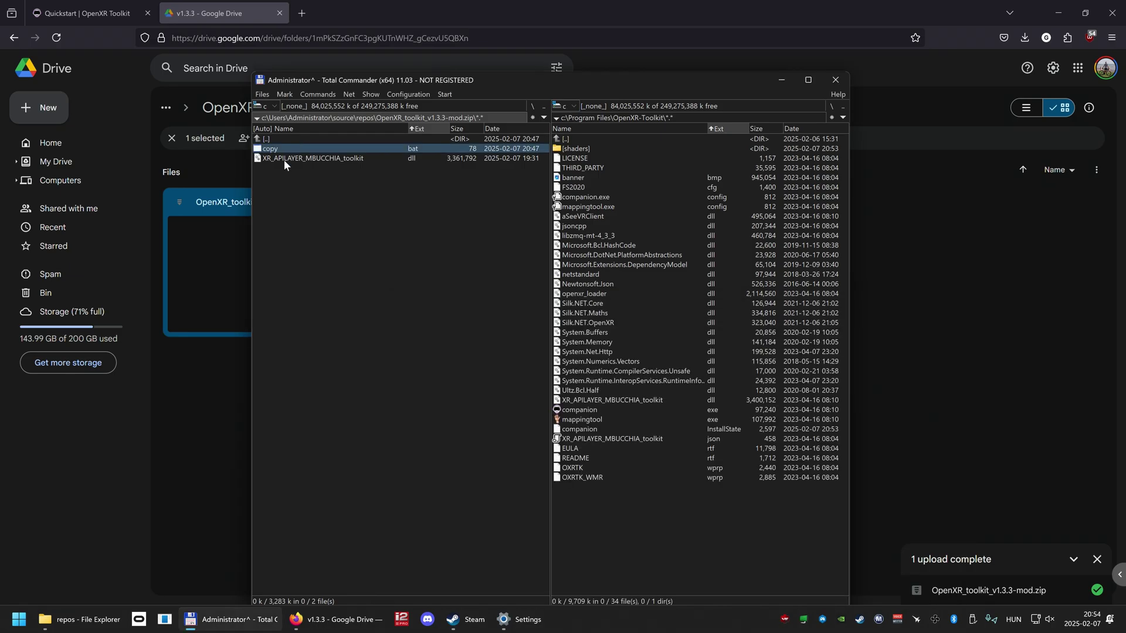
{"action": "left_click_drag", "start_coordinate": [284, 160], "coordinate": [652, 453]}
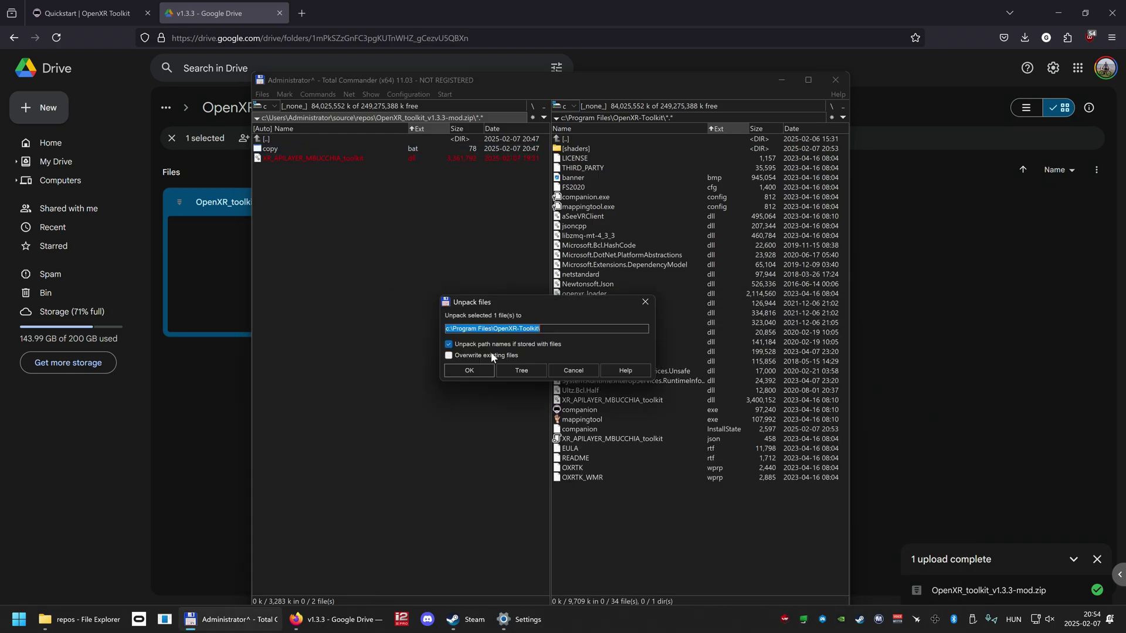
{"action": "key", "text": "Return"}
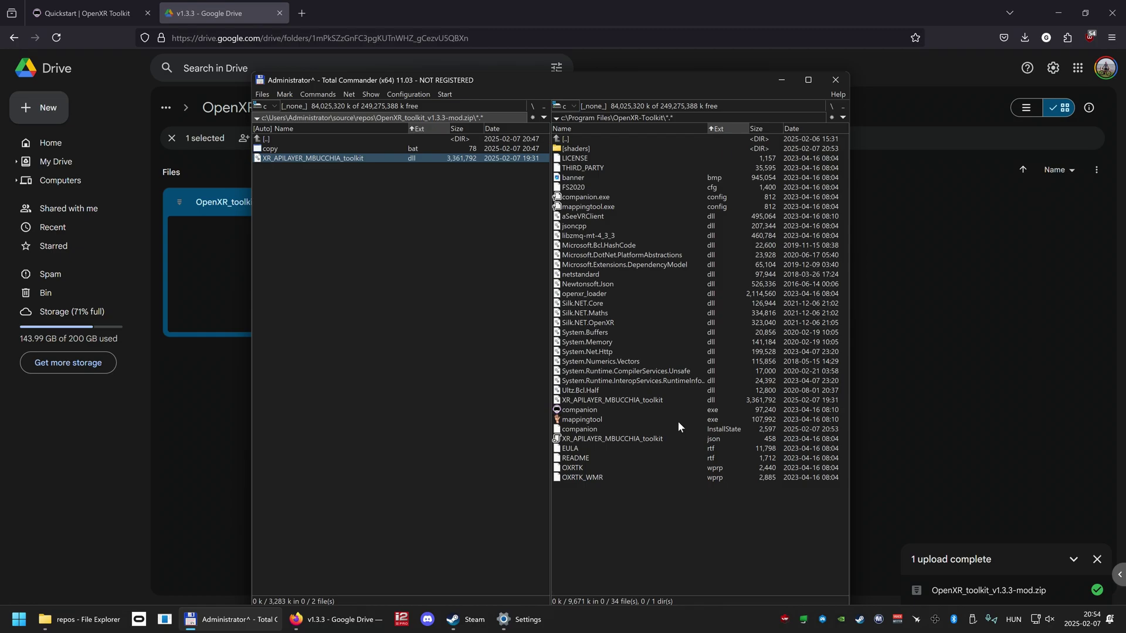
Launch companion.exe and check the menu up hotkey choices, keeping Up.
{"action": "left_click", "coordinate": [580, 411]}
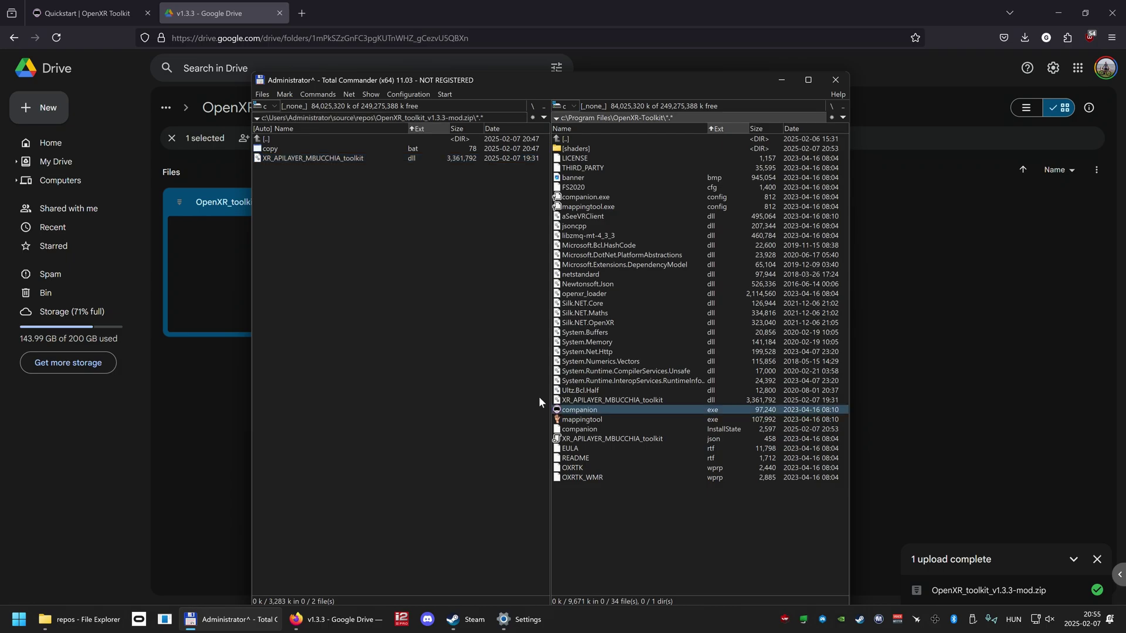
{"action": "key", "text": "Return"}
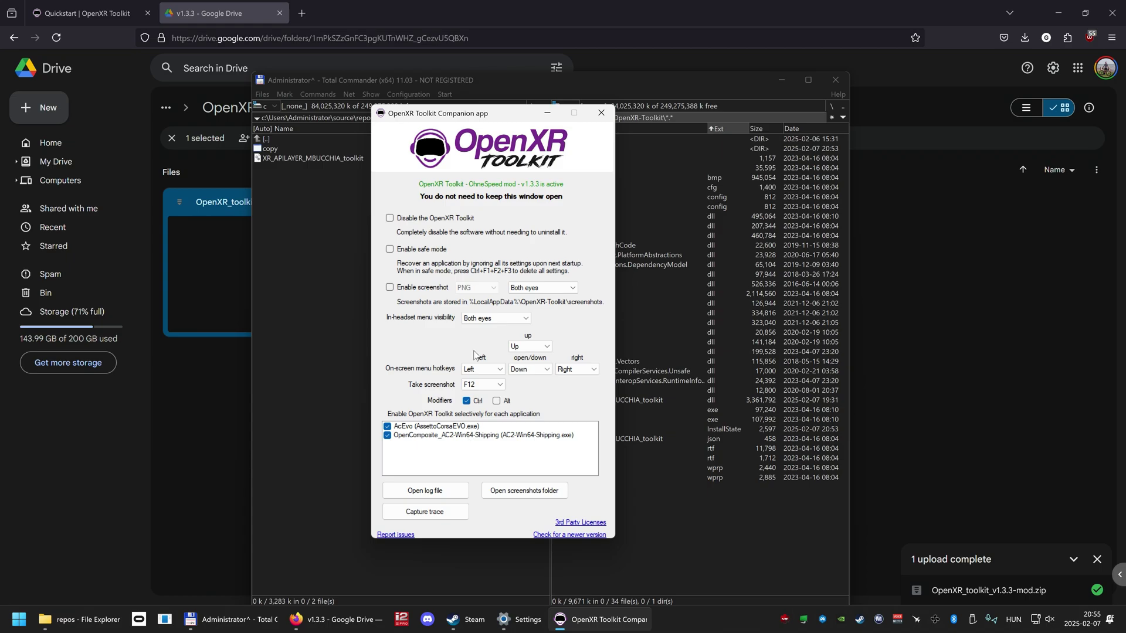
{"action": "left_click", "coordinate": [530, 346]}
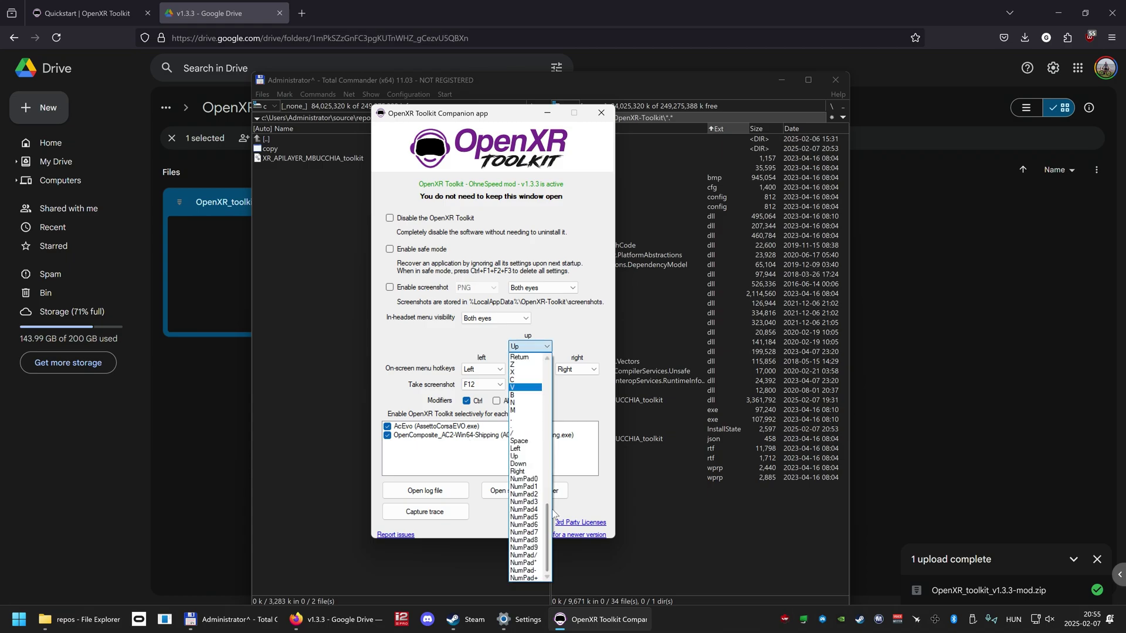
{"action": "left_click_drag", "start_coordinate": [548, 523], "coordinate": [574, 425]}
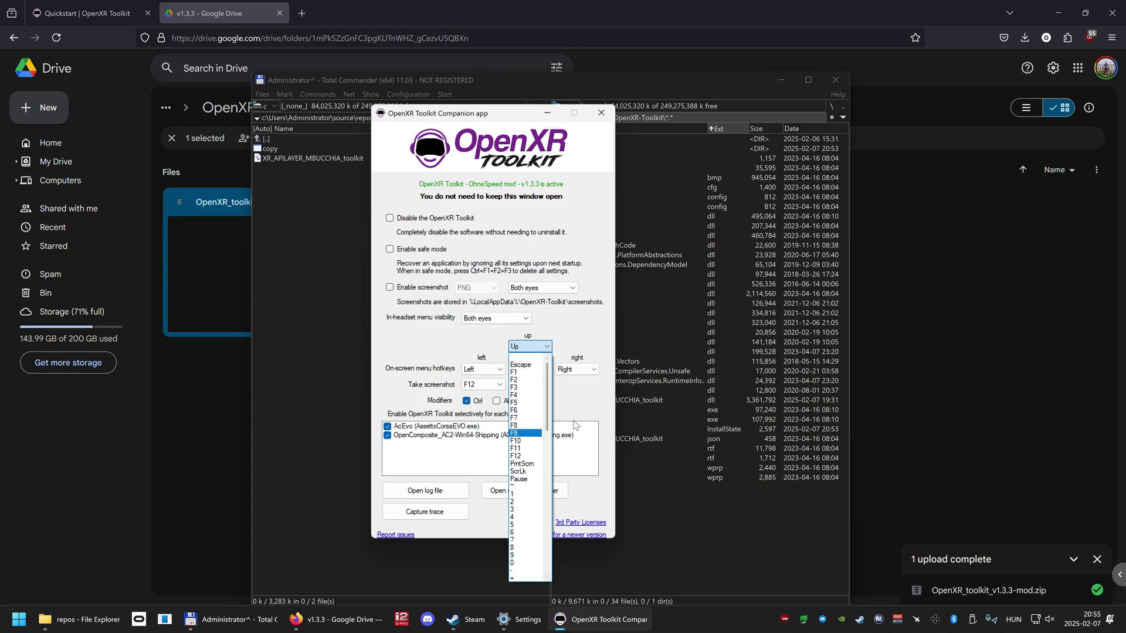
{"action": "left_click", "coordinate": [574, 424]}
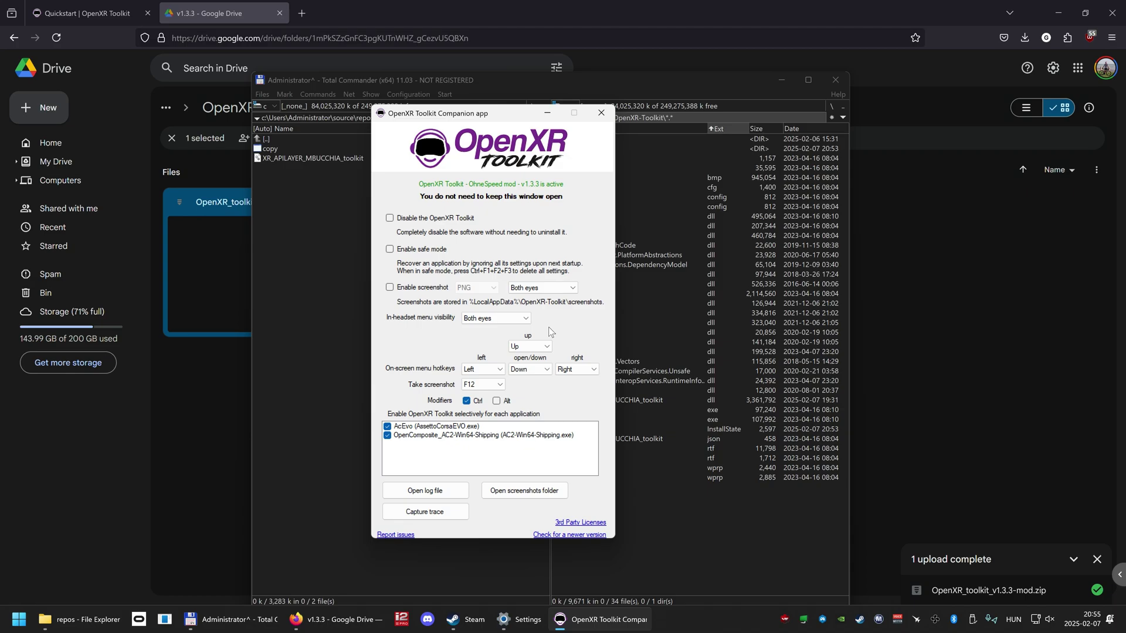
Toggle Enable safe mode on and back off, then select the OpenComposite_AC2-Win64-Shipping entry.
{"action": "left_click", "coordinate": [389, 249]}
{"action": "left_click", "coordinate": [389, 250]}
{"action": "left_click", "coordinate": [405, 435]}
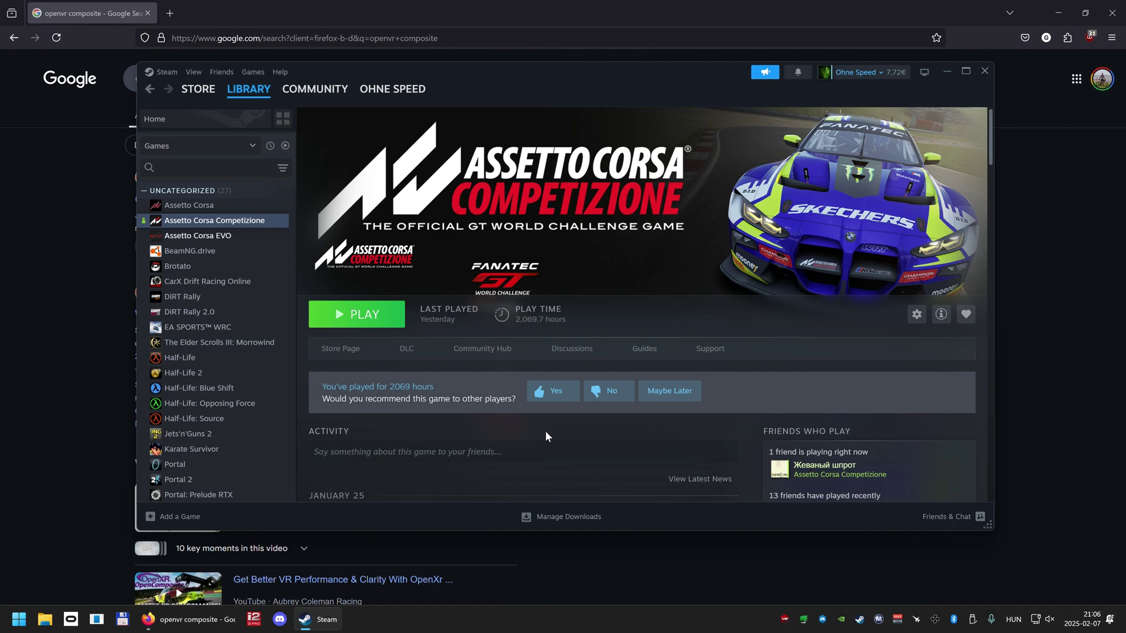
Start Assetto Corsa Competizione in Steam VR mode, cancel it, and return to the Firefox results.
{"action": "left_click", "coordinate": [343, 324]}
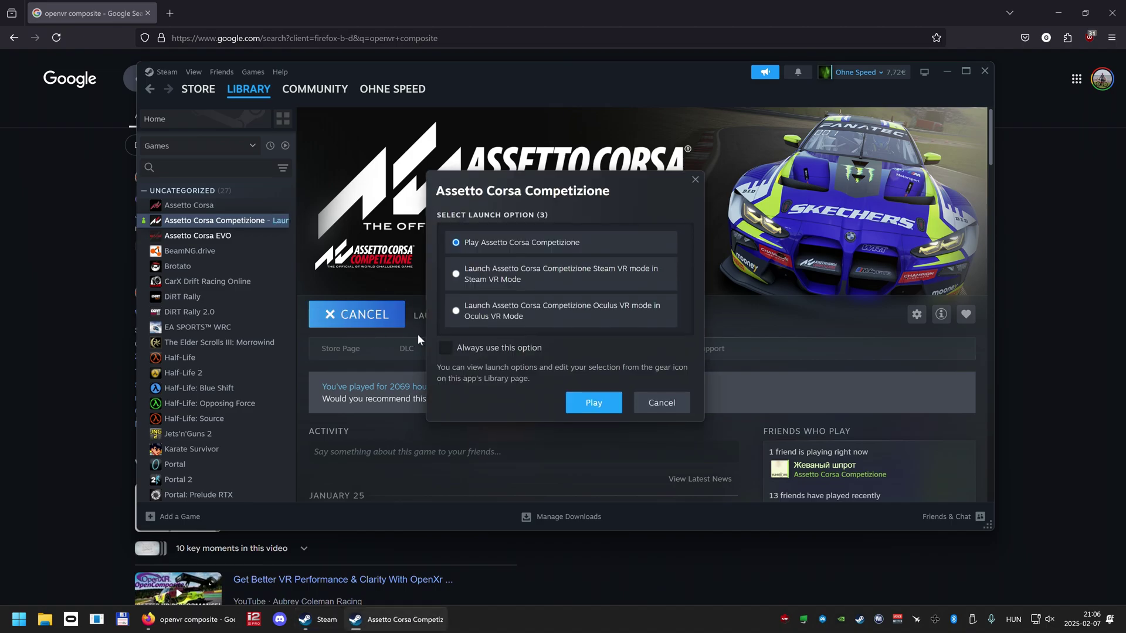
{"action": "left_click", "coordinate": [457, 274]}
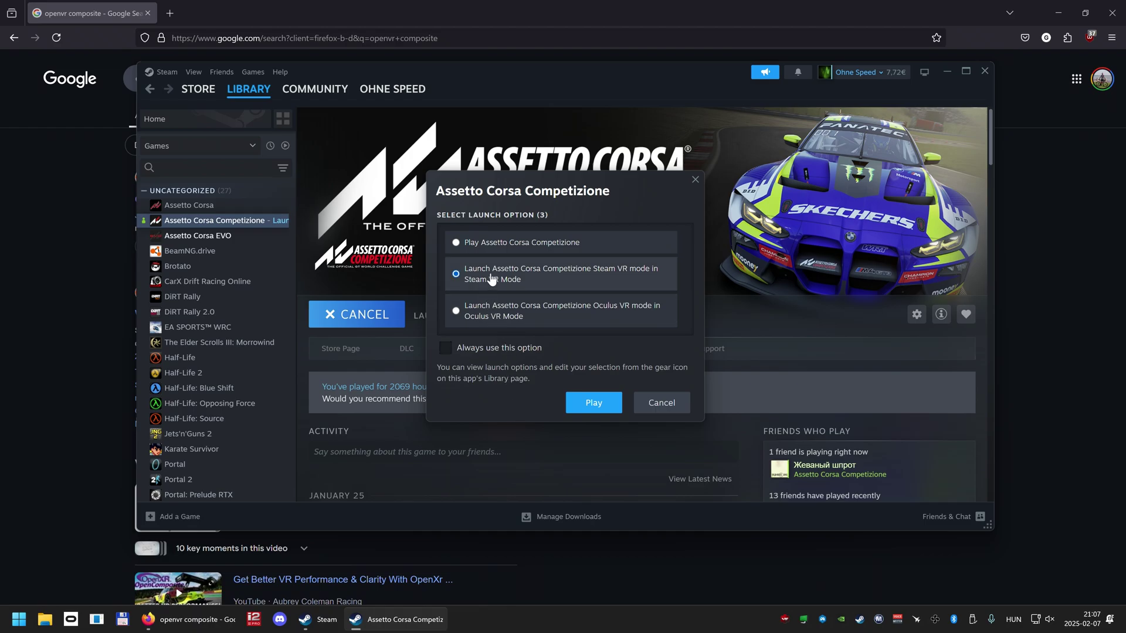
{"action": "left_click", "coordinate": [661, 404]}
{"action": "left_click", "coordinate": [131, 97]}
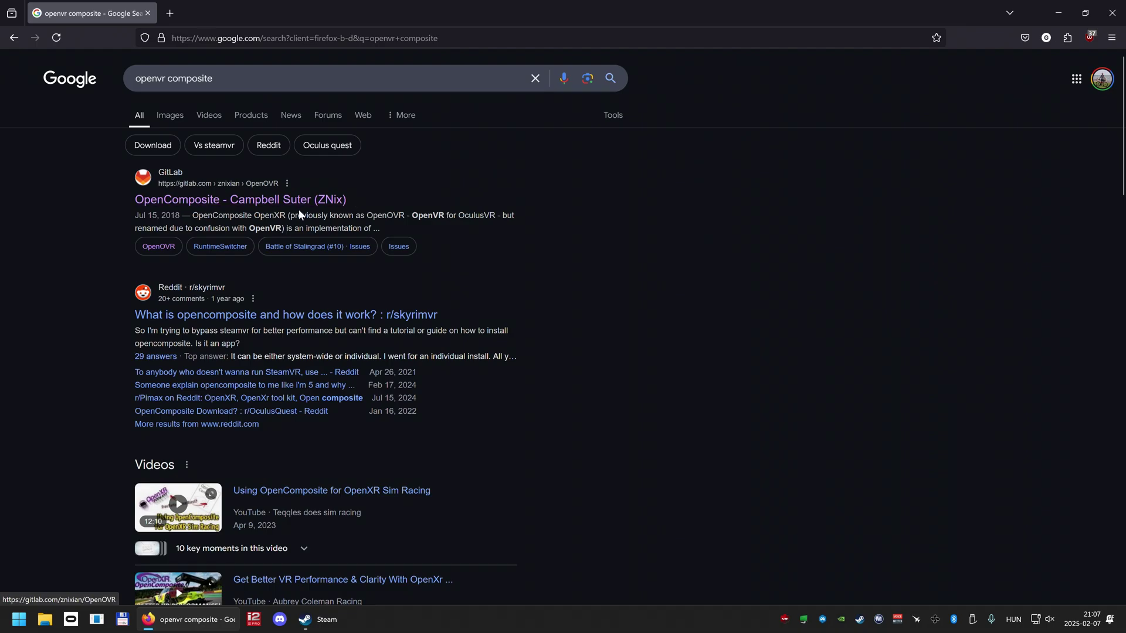
Open OpenComposite's GitLab page and scroll down to its installation sections.
{"action": "left_click", "coordinate": [236, 202]}
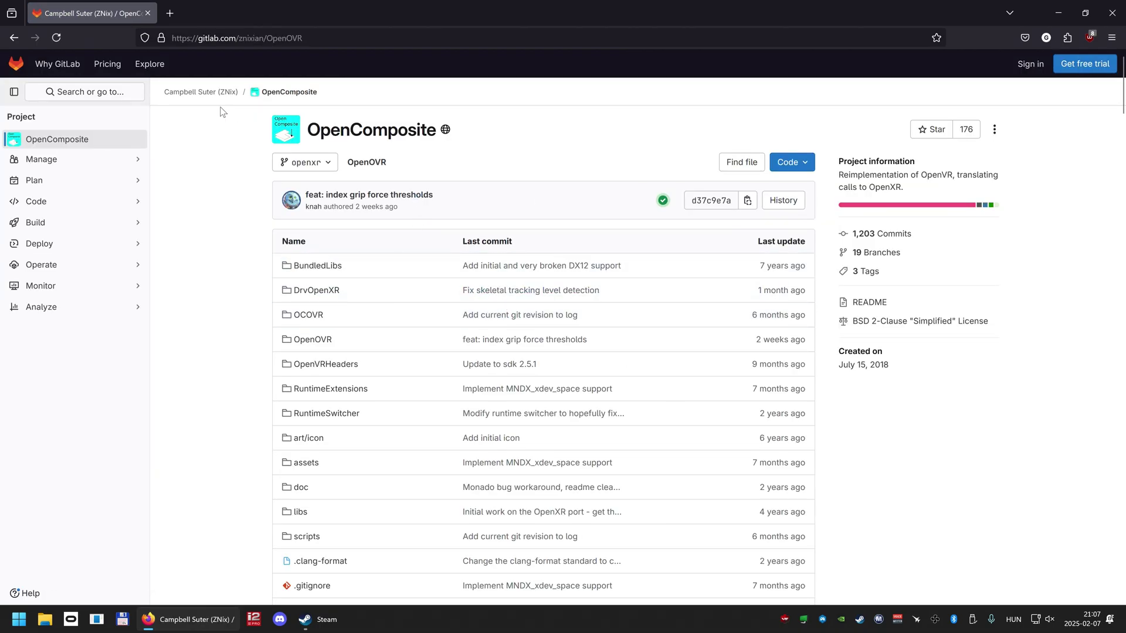
{"action": "scroll", "coordinate": [259, 337], "scroll_direction": "down", "scroll_amount": 1}
{"action": "scroll", "coordinate": [258, 337], "scroll_direction": "down", "scroll_amount": 20}
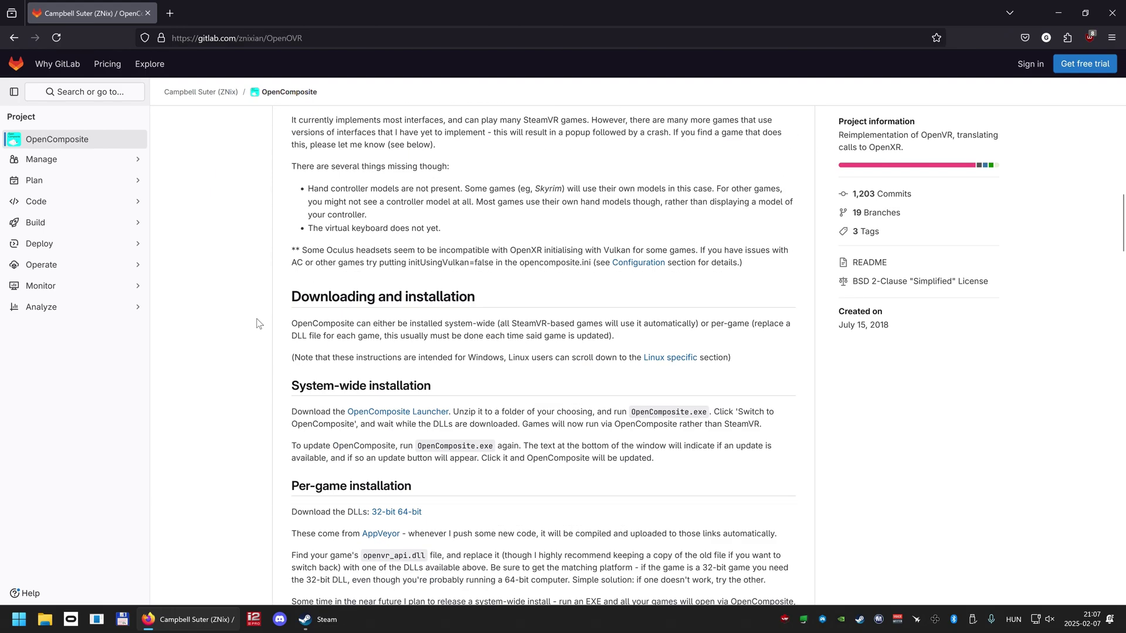
{"action": "scroll", "coordinate": [258, 324], "scroll_direction": "down", "scroll_amount": 5}
{"action": "left_click_drag", "start_coordinate": [292, 233], "coordinate": [421, 241]}
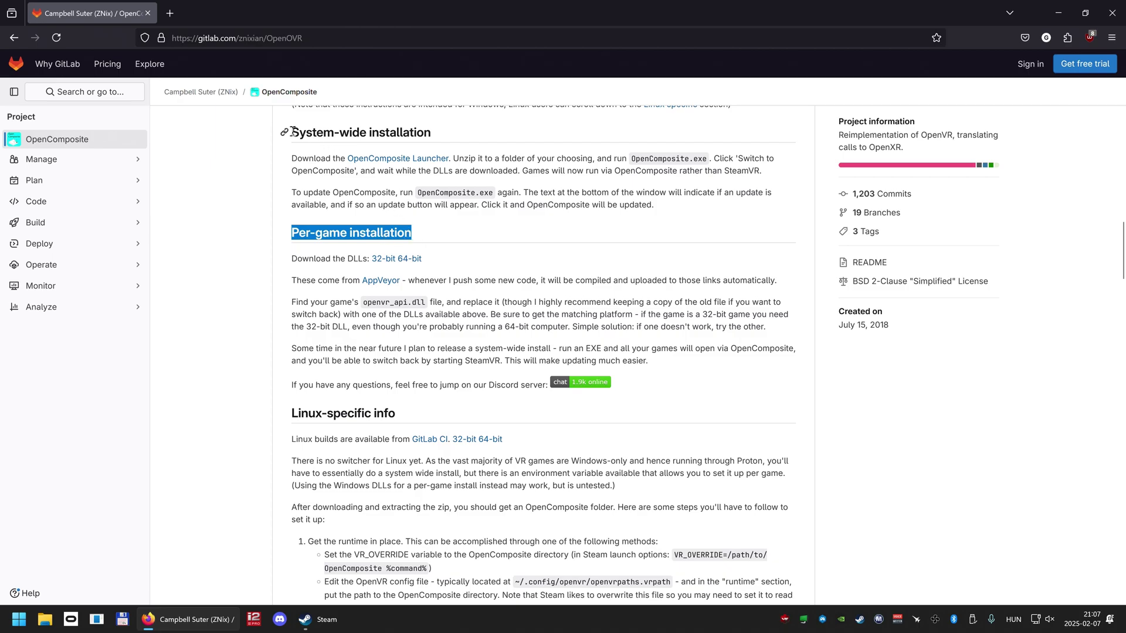
{"action": "left_click_drag", "start_coordinate": [293, 132], "coordinate": [434, 134]}
{"action": "left_click", "coordinate": [434, 133]}
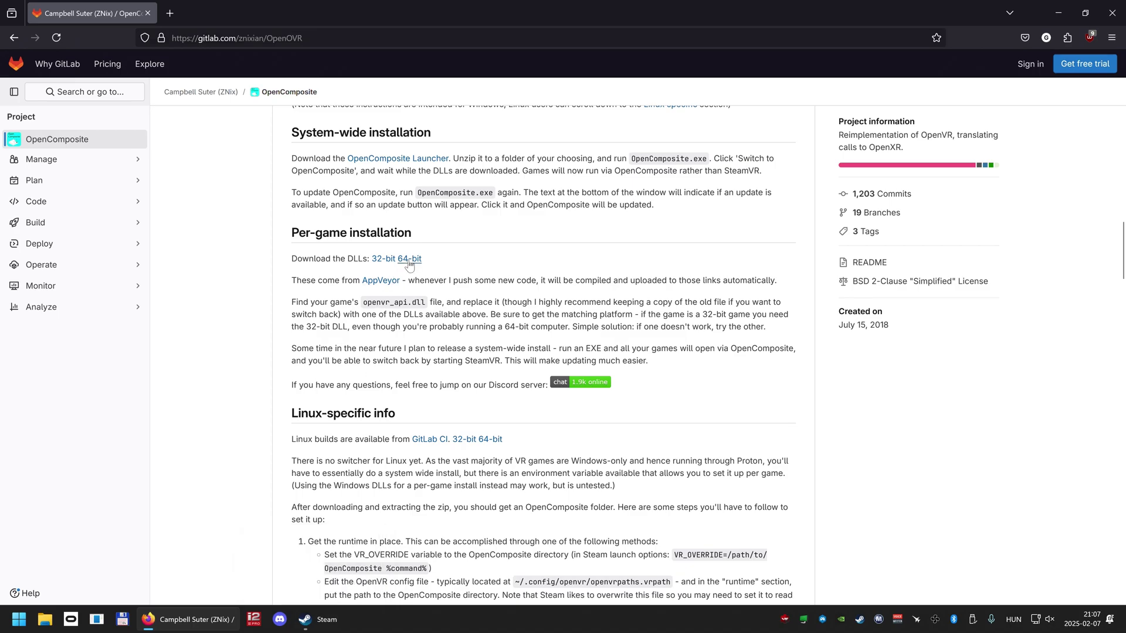
Highlight the openvr_api.dll name in the per-game instructions, then go back to Steam.
{"action": "mouse_move", "coordinate": [321, 631]}
{"action": "left_click_drag", "start_coordinate": [363, 302], "coordinate": [426, 303]}
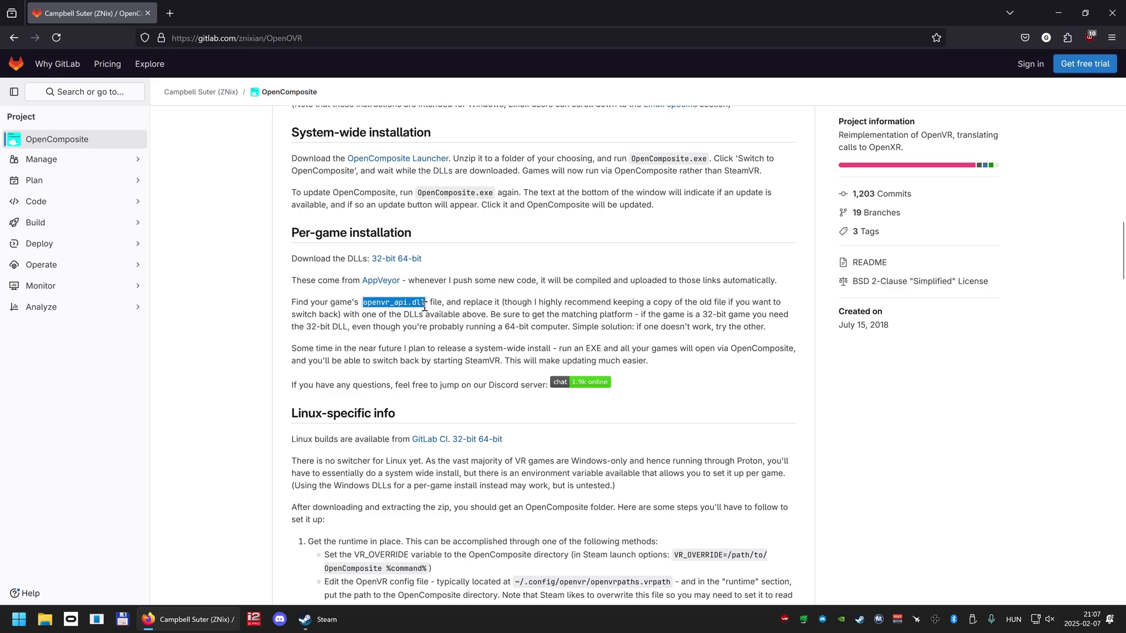
{"action": "left_click", "coordinate": [322, 620]}
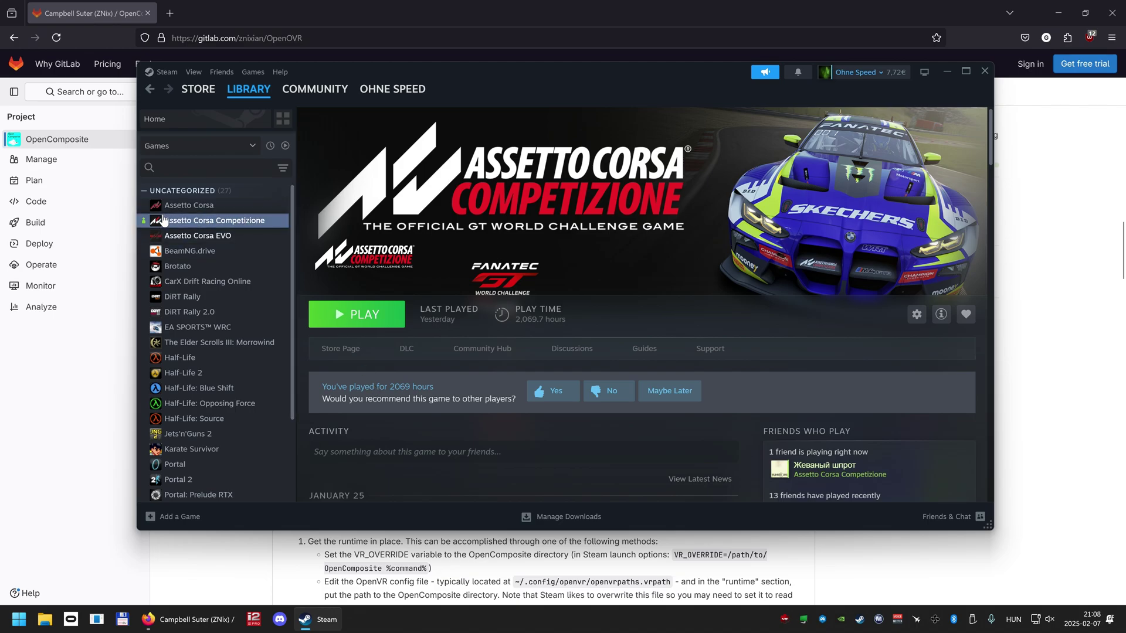
Browse Assetto Corsa Competizione's local files and search the folder for 'openvr'.
{"action": "right_click", "coordinate": [197, 219]}
{"action": "mouse_move", "coordinate": [243, 291]}
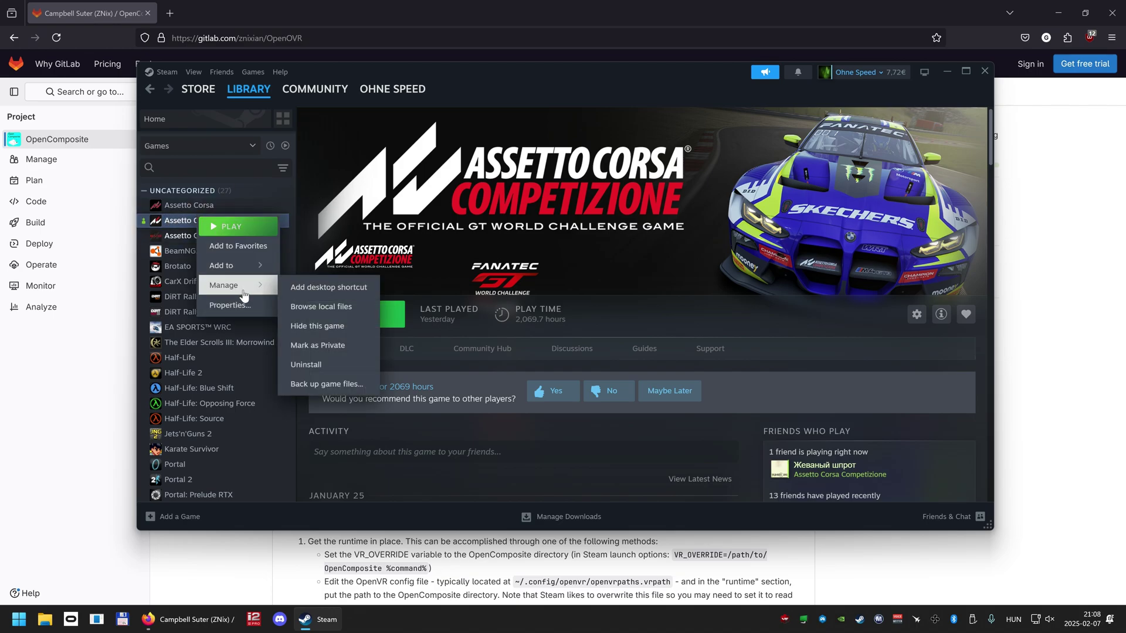
{"action": "left_click", "coordinate": [320, 312]}
{"action": "left_click", "coordinate": [766, 157]}
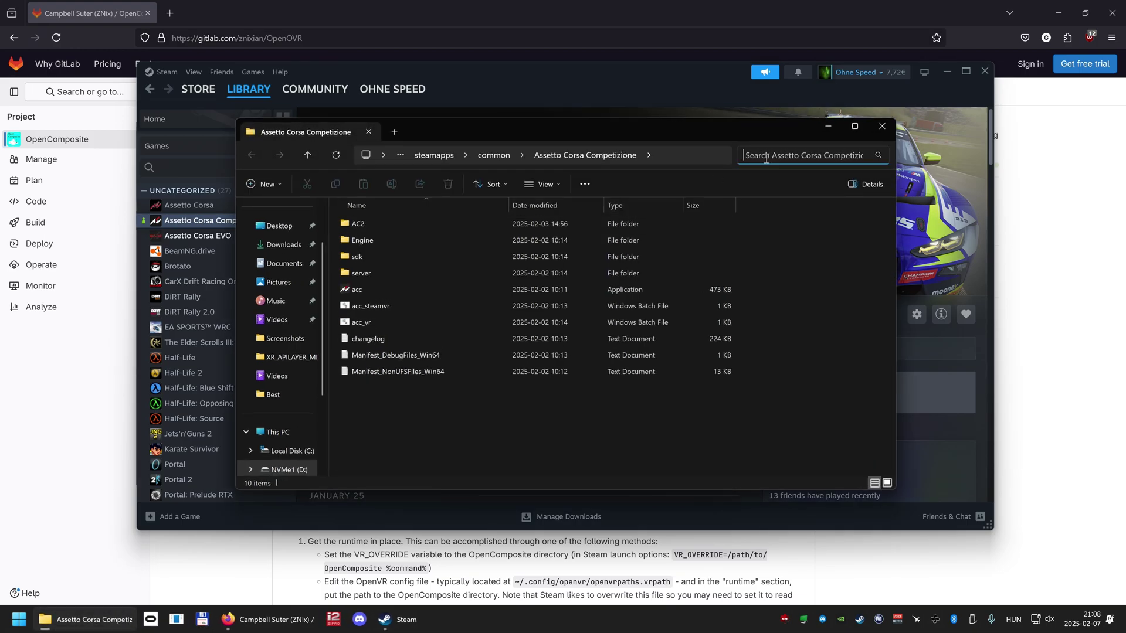
{"action": "type", "text": "openvr"}
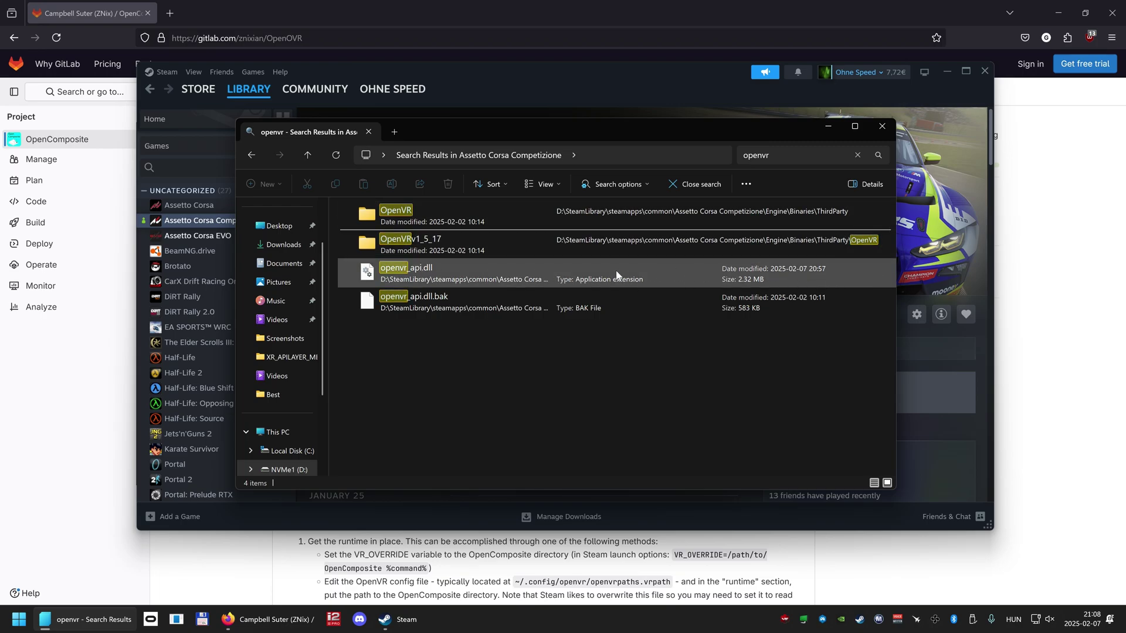
Open the OpenVRv1_5_17\Win64 folder containing openvr_api.dll.
{"action": "double_click", "coordinate": [853, 272]}
{"action": "left_click", "coordinate": [593, 465]}
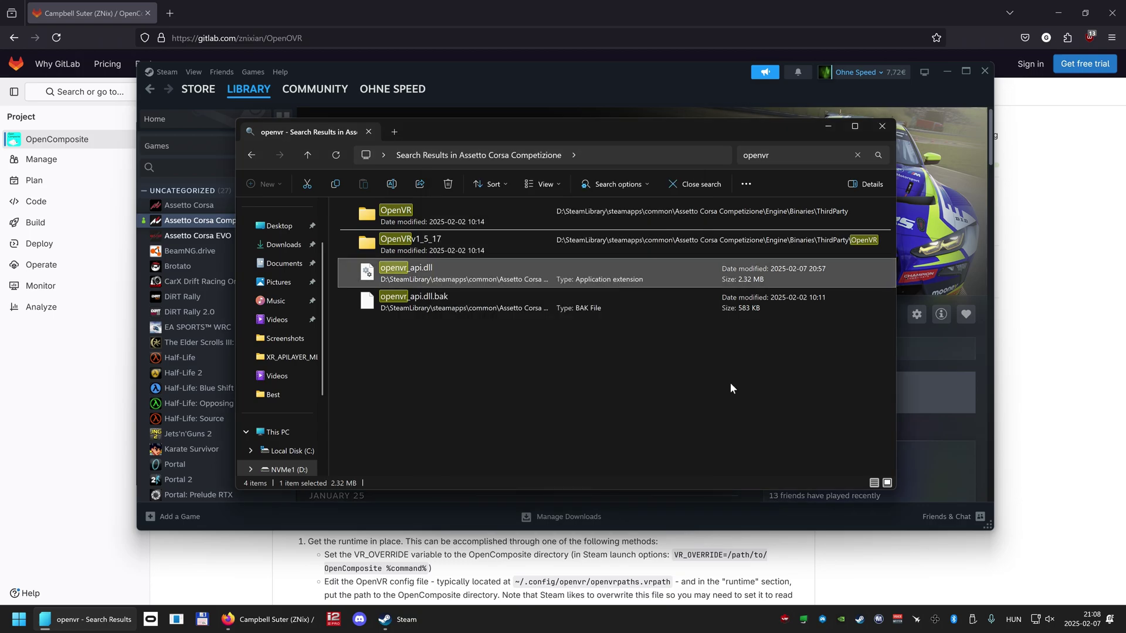
{"action": "double_click", "coordinate": [778, 241]}
{"action": "left_click", "coordinate": [534, 225]}
{"action": "double_click", "coordinate": [534, 225]}
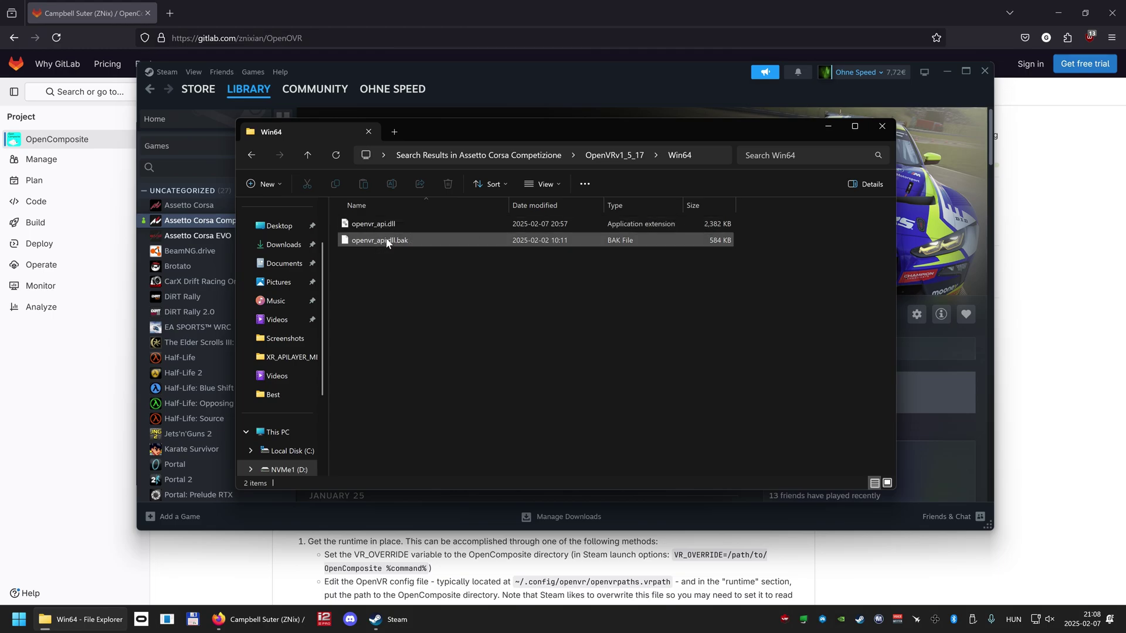
Start renaming openvr_api.dll to add '.bak', then cancel, keeping it beside the existing backup.
{"action": "right_click", "coordinate": [381, 223]}
{"action": "left_click", "coordinate": [365, 244]}
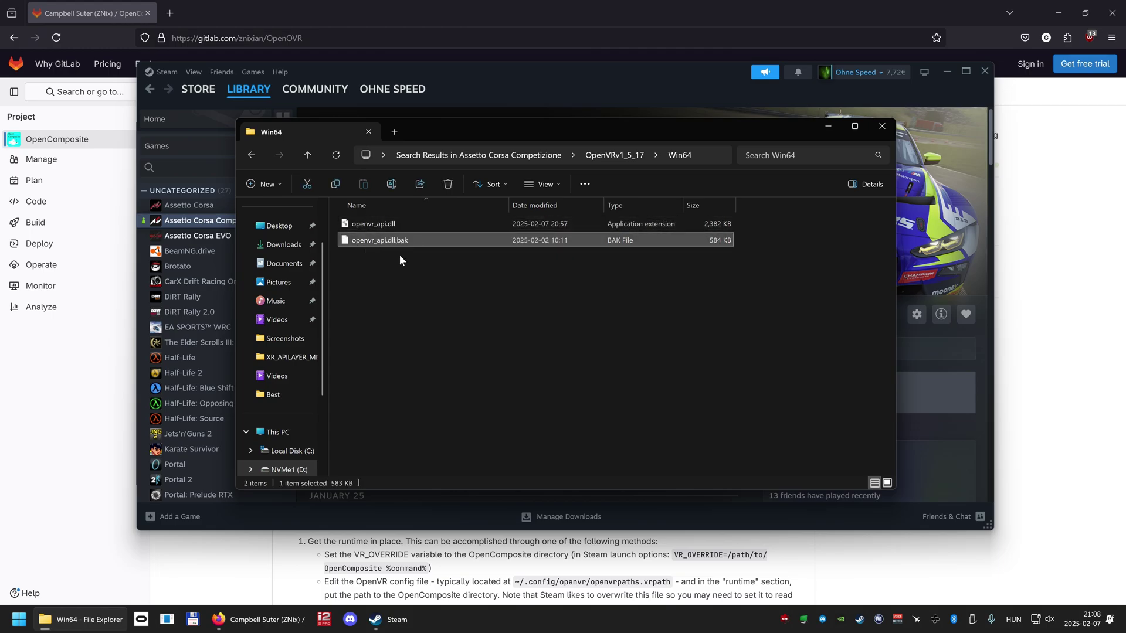
{"action": "right_click", "coordinate": [396, 223]}
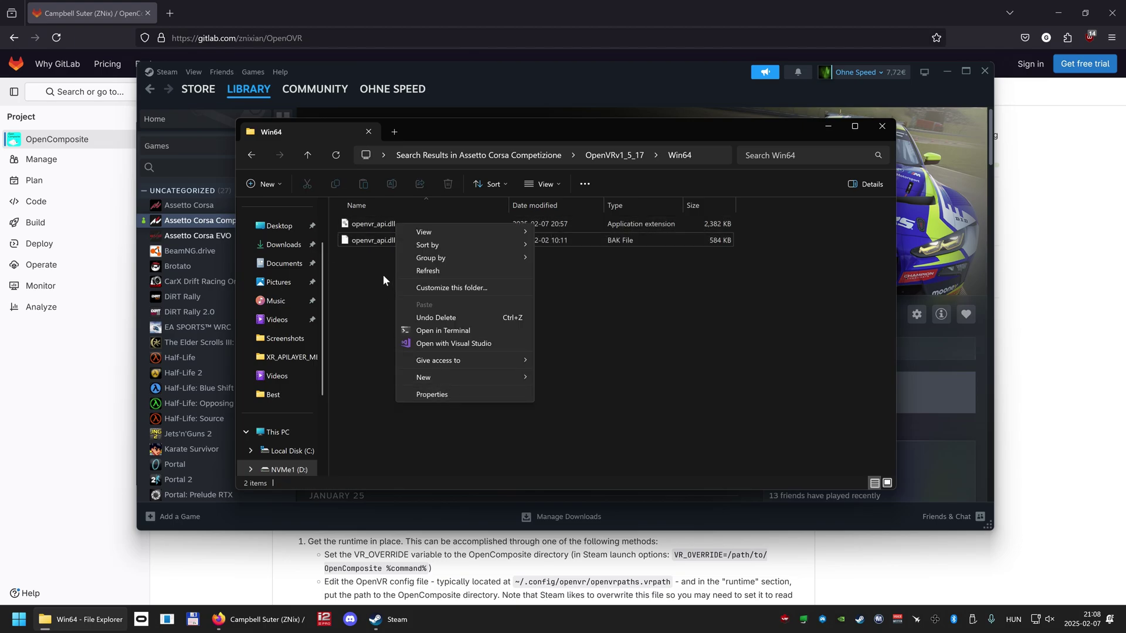
{"action": "left_click", "coordinate": [377, 224]}
{"action": "right_click", "coordinate": [380, 226]}
{"action": "left_click", "coordinate": [439, 434]}
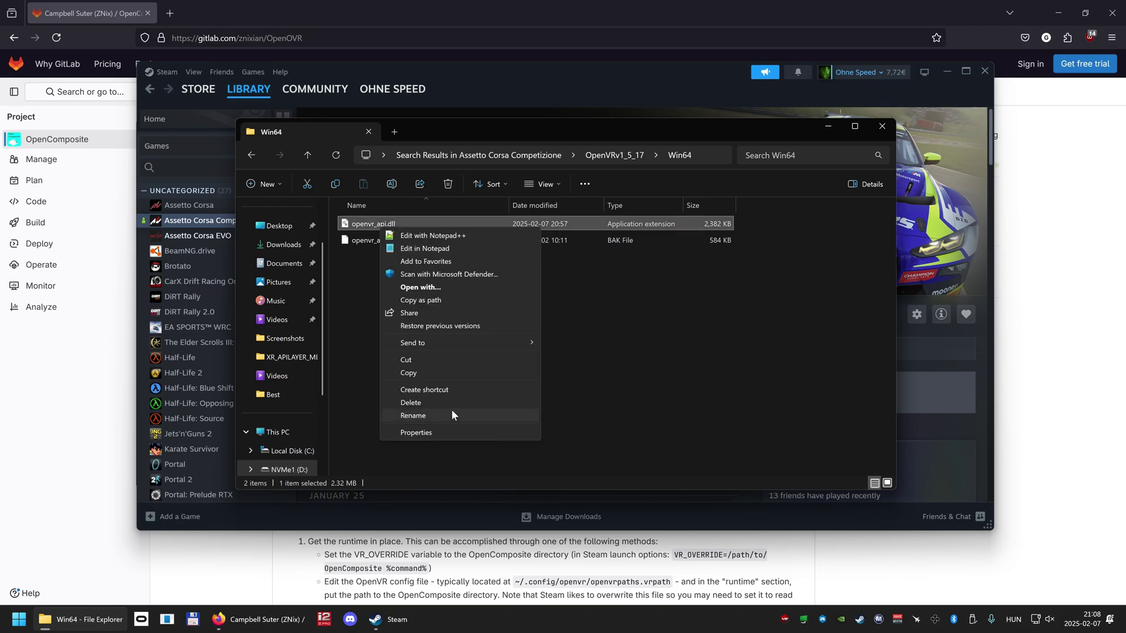
{"action": "left_click", "coordinate": [451, 410]}
{"action": "left_click", "coordinate": [404, 227]}
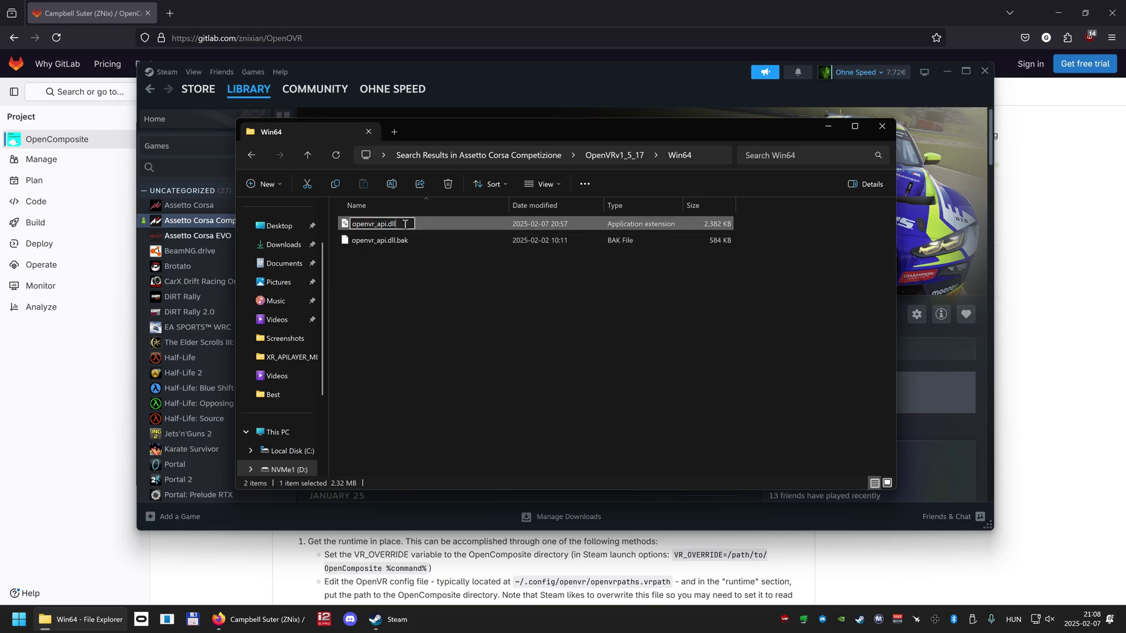
{"action": "type", "text": ".bak"}
{"action": "key", "text": "Return"}
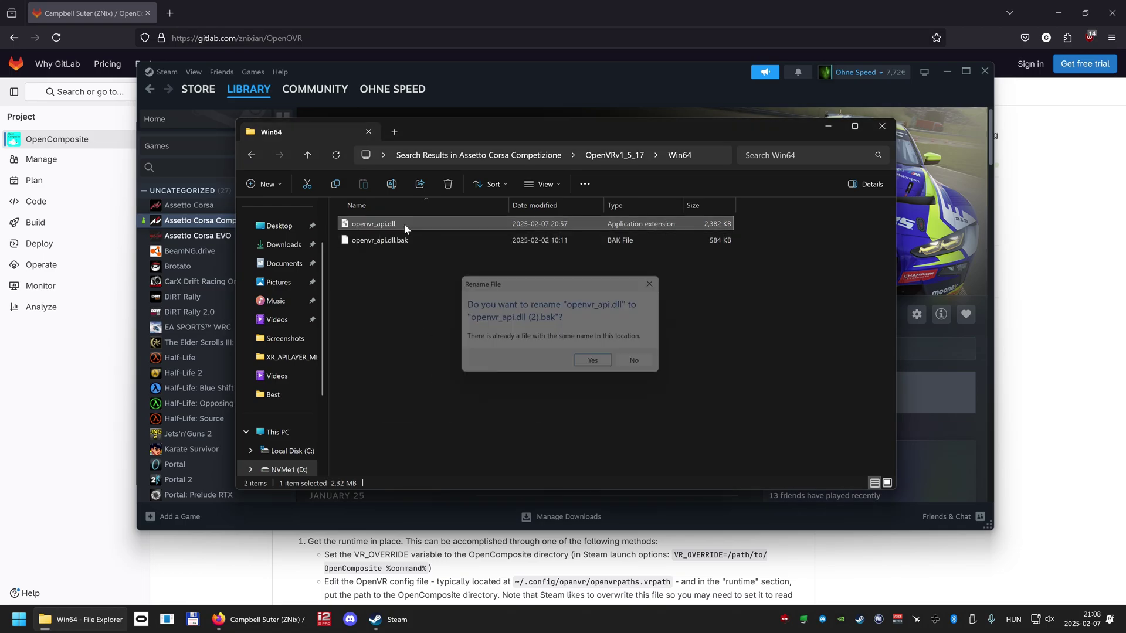
{"action": "key", "text": "Escape"}
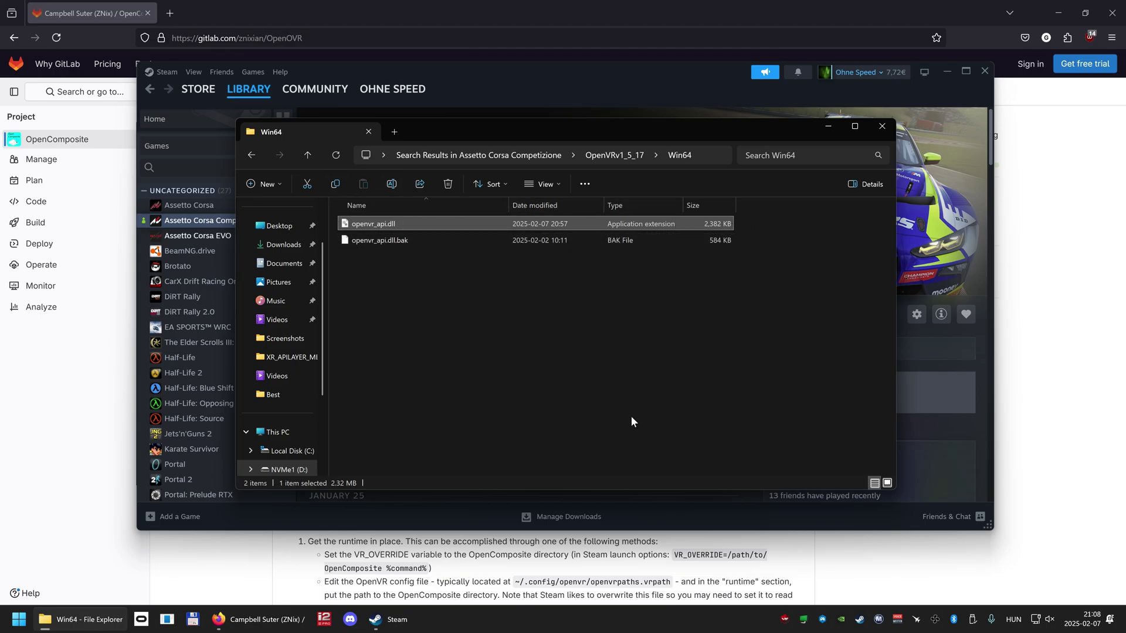
Launch Assetto Corsa Competizione from Steam in Steam VR mode.
{"action": "left_click", "coordinate": [646, 519]}
{"action": "left_click", "coordinate": [346, 314]}
{"action": "left_click", "coordinate": [491, 284]}
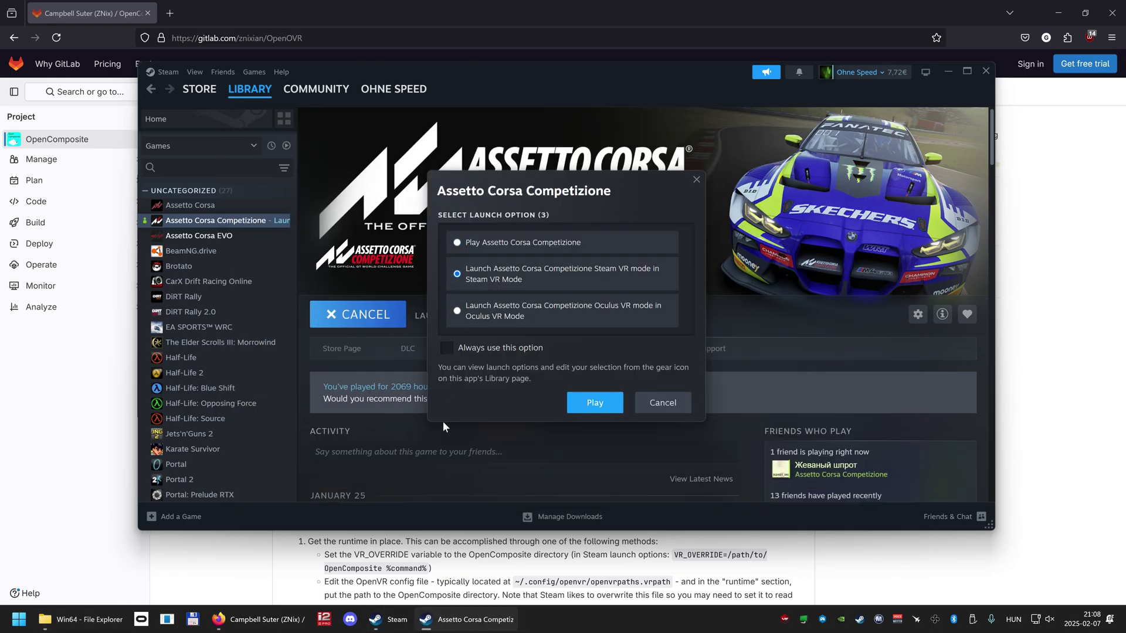